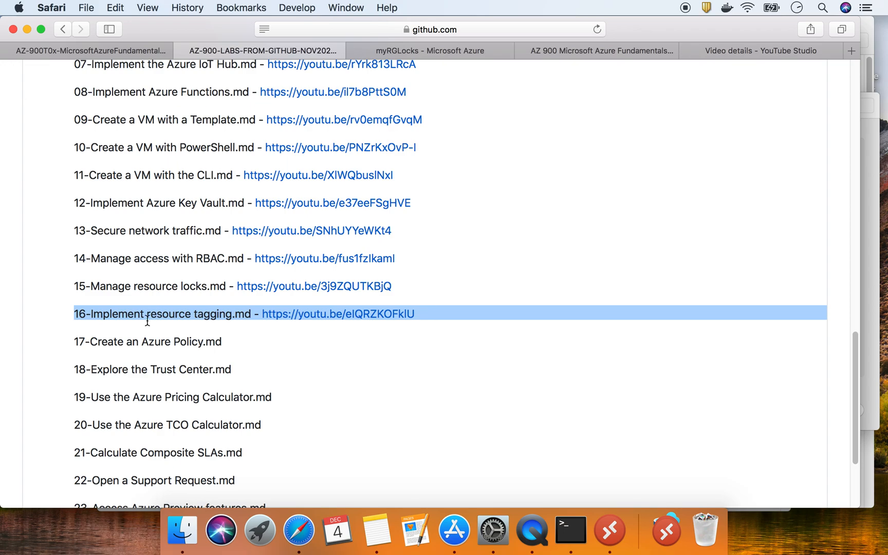
Highlight the lab 17 'Create an Azure Policy.md' entry and switch to its walkthrough
left_click_drag(142, 341, 224, 341)
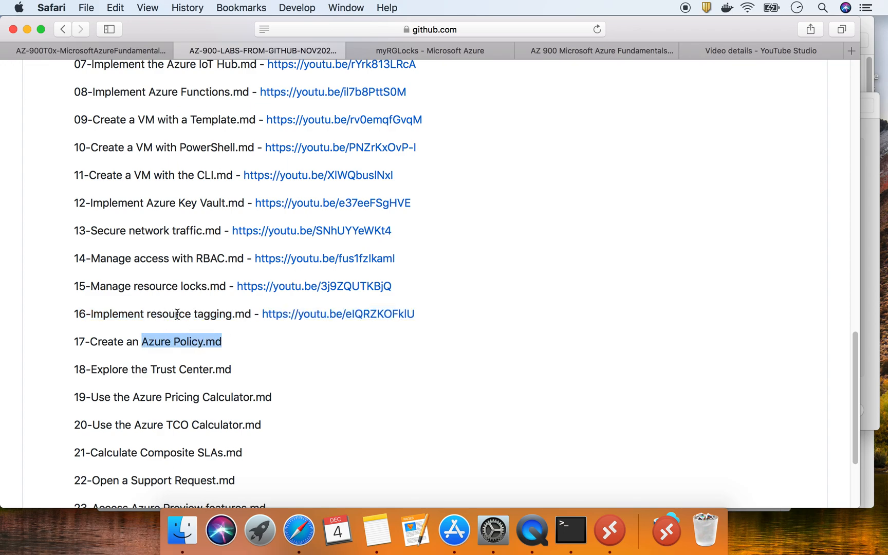
triple_click(136, 341)
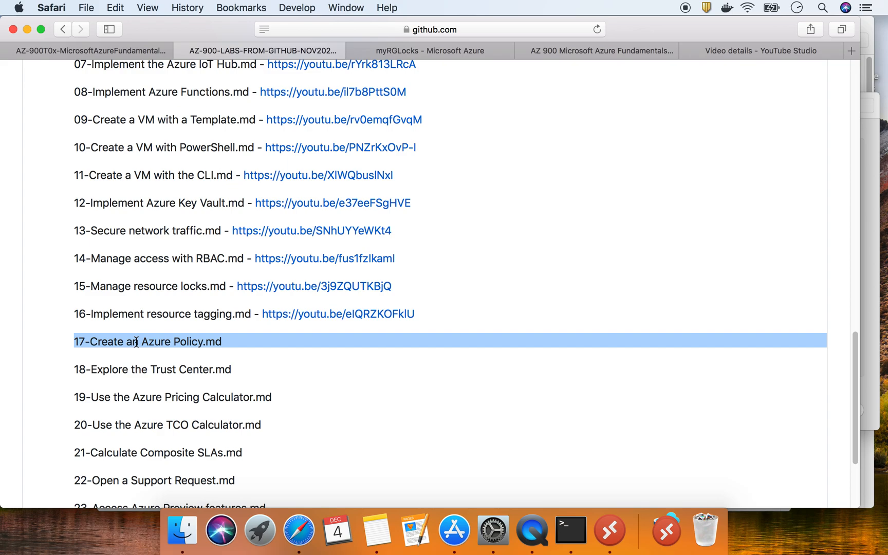
left_click(101, 52)
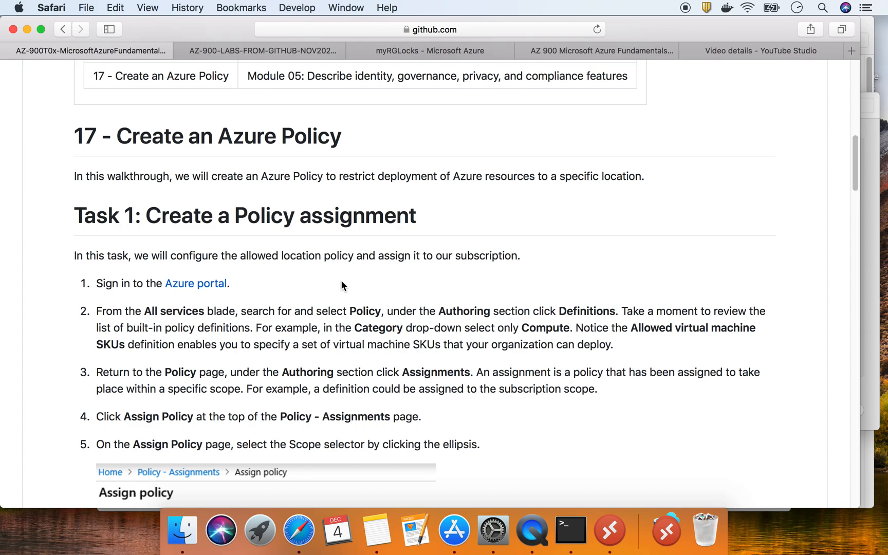
Read the lab 17 goal of restricting resource locations and step 2's Allowed virtual machine SKUs text
scroll(340, 286, "down", 1)
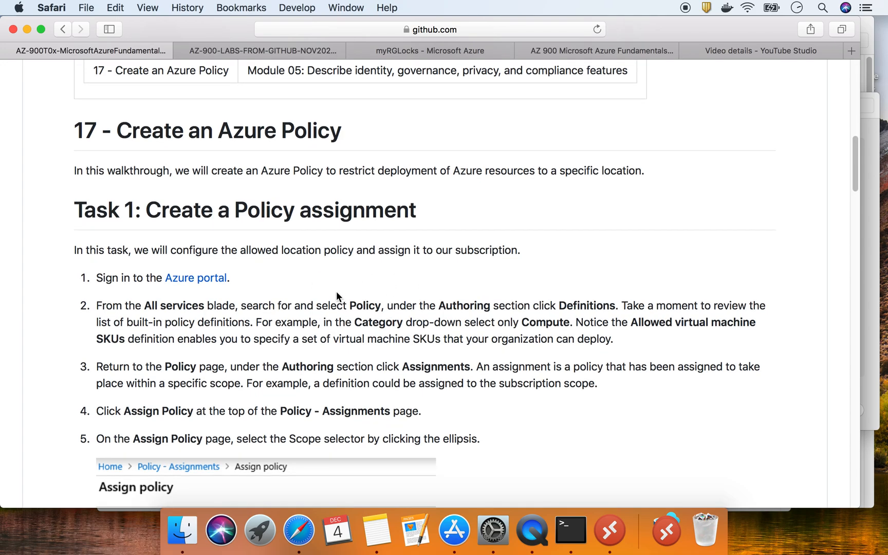
scroll(263, 294, "down", 5)
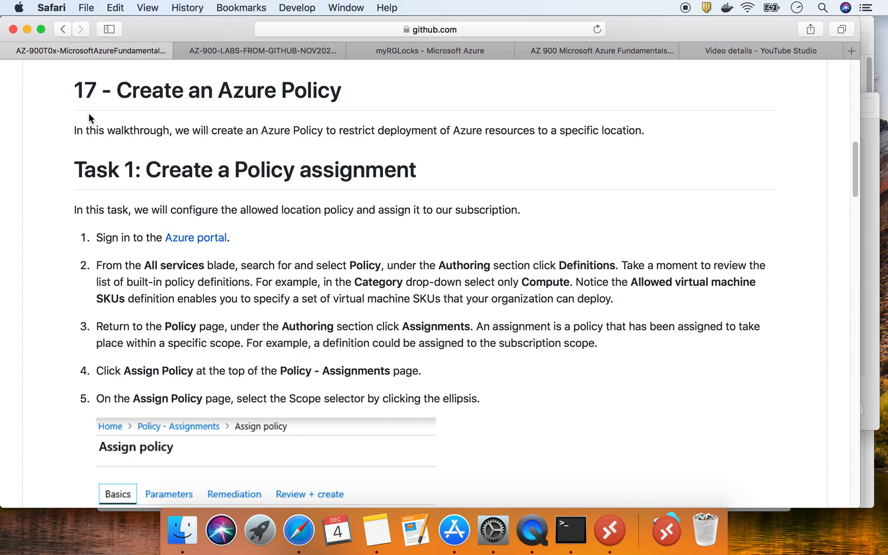
left_click_drag(118, 91, 396, 85)
left_click_drag(175, 131, 645, 134)
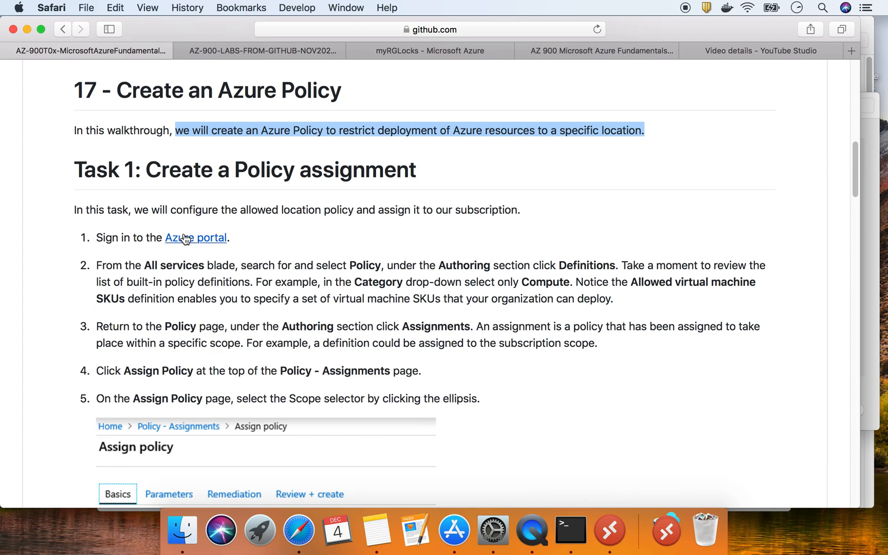
left_click_drag(350, 263, 380, 263)
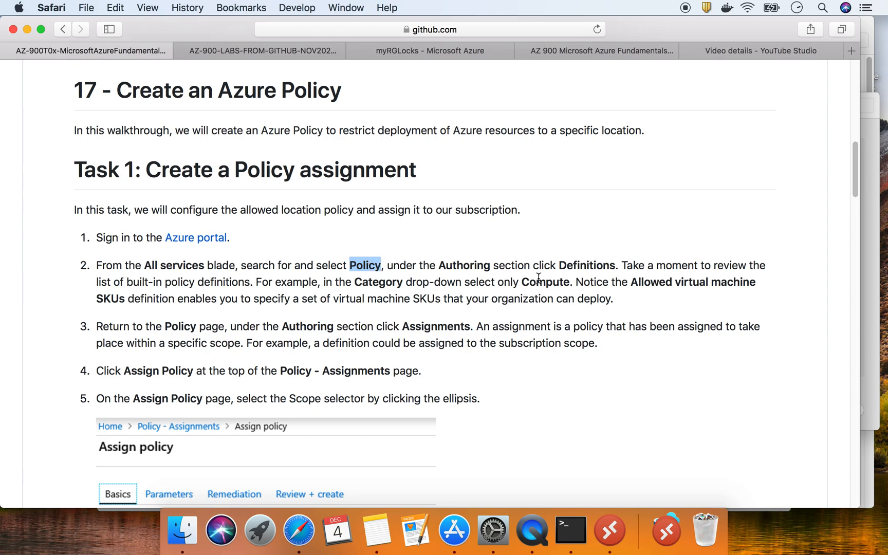
left_click_drag(522, 282, 545, 281)
left_click_drag(631, 282, 124, 298)
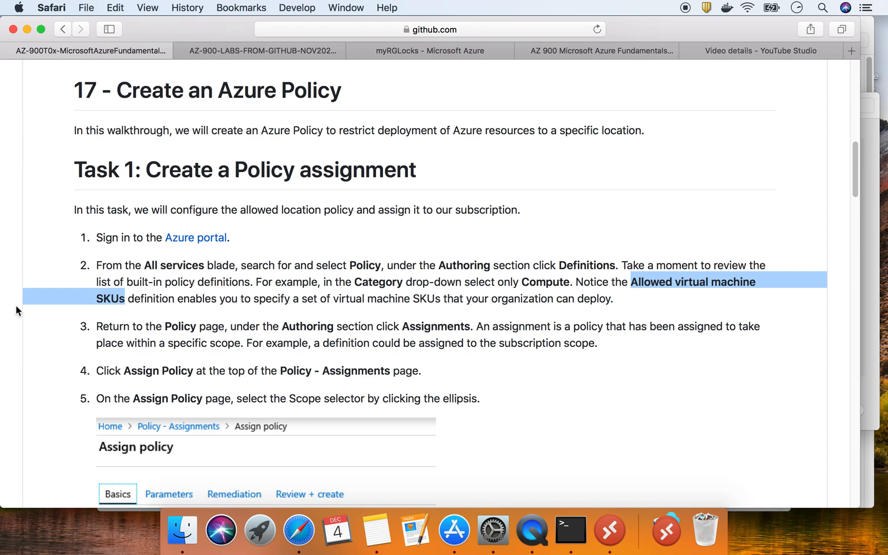
Search 'policy' from the Azure home page and view the Policy service's existing assignments
left_click(396, 50)
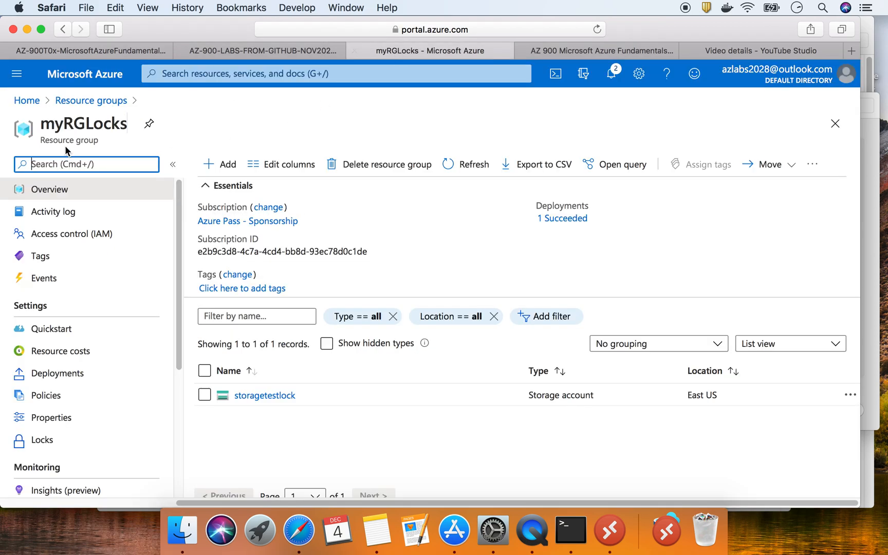
left_click(32, 100)
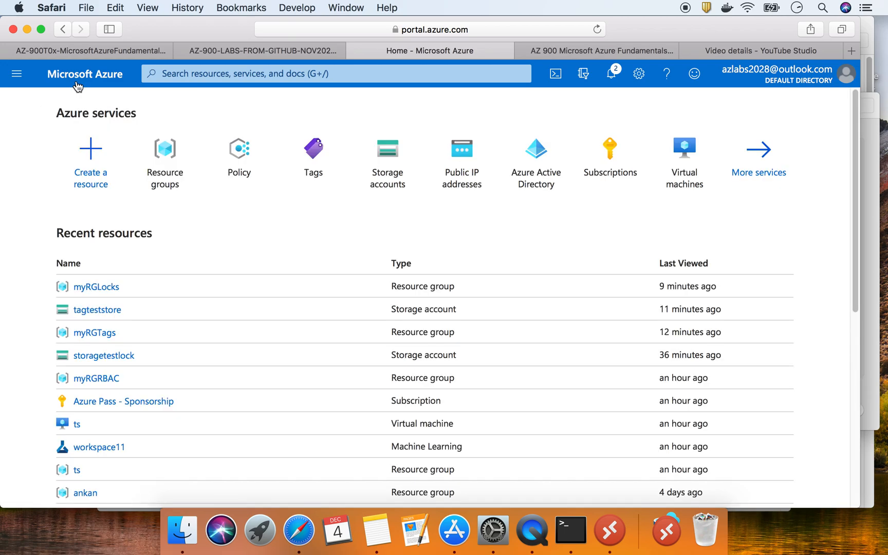
left_click(199, 77)
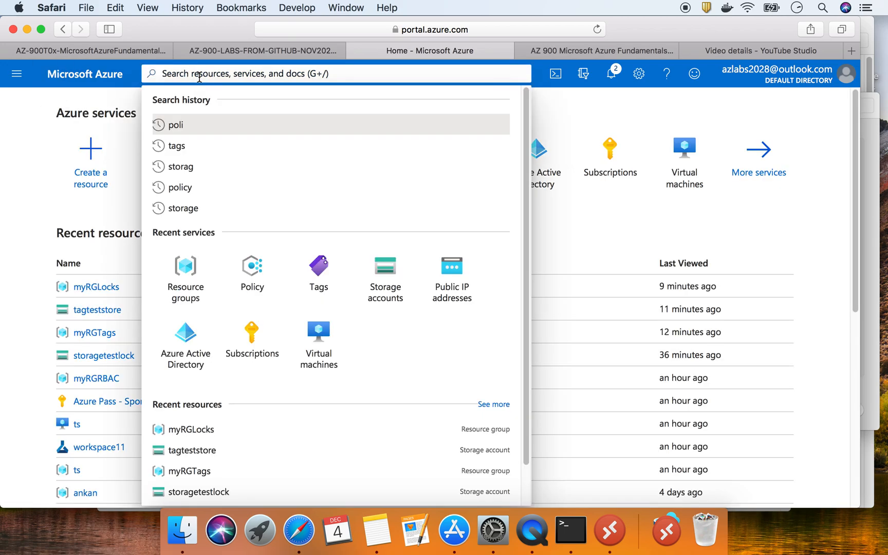
type("policy")
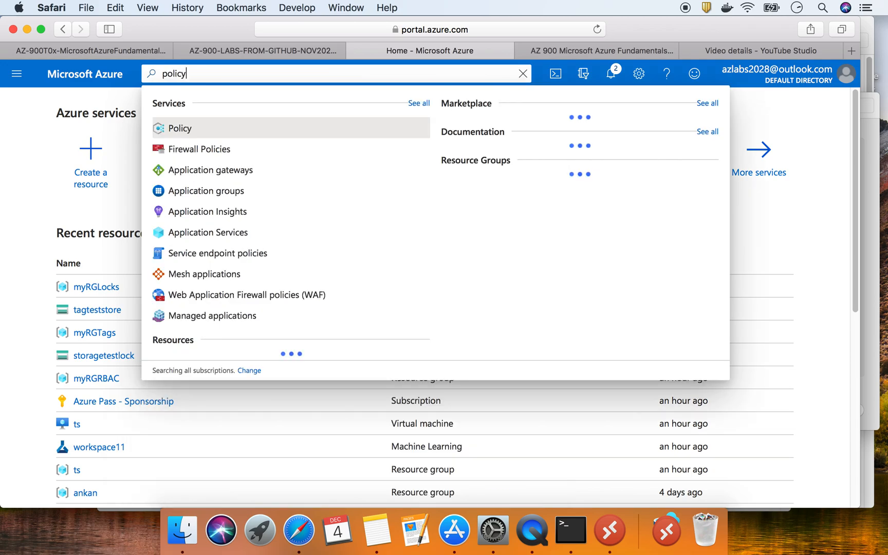
left_click(187, 126)
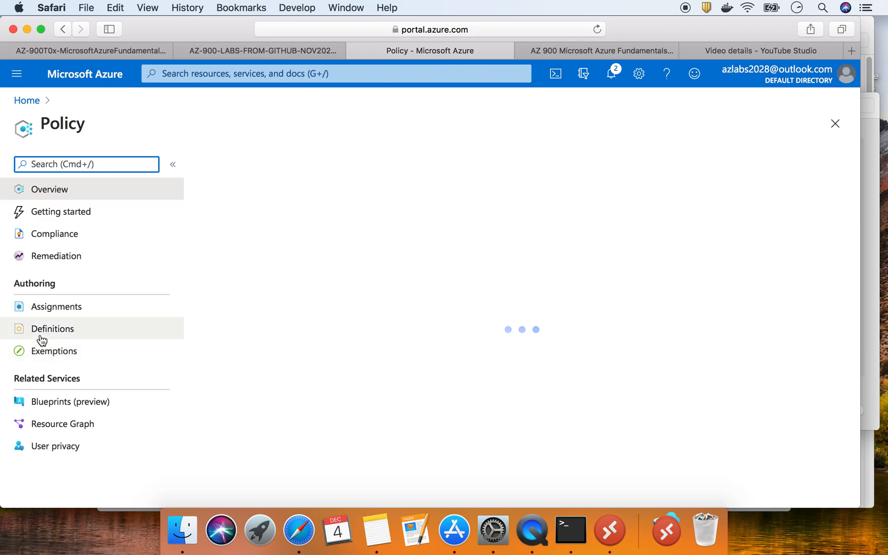
left_click(66, 315)
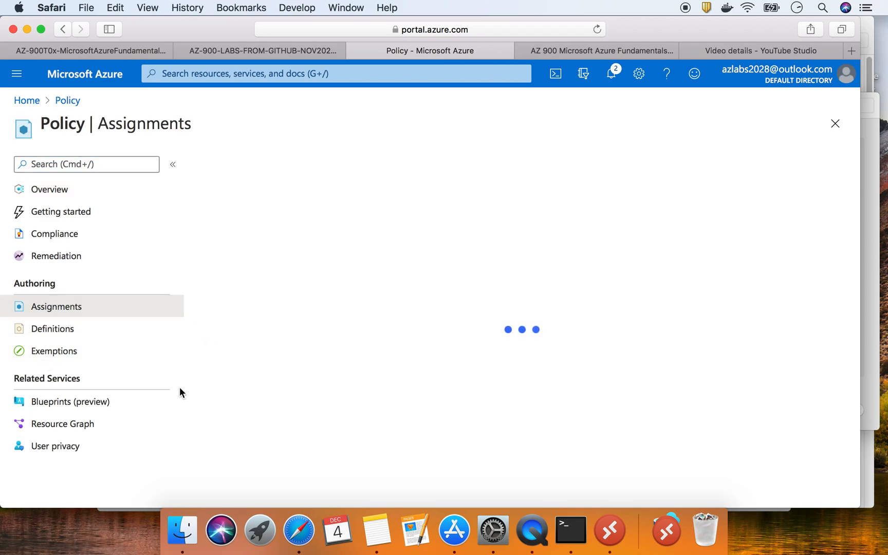
Check lab step 2 about Definitions, then open the built-in policy definitions list
left_click(100, 56)
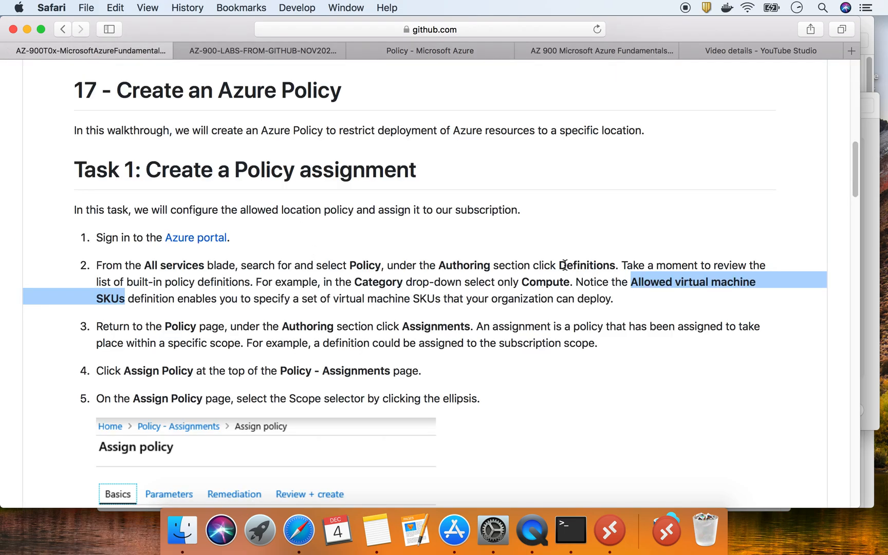
double_click(581, 263)
triple_click(581, 264)
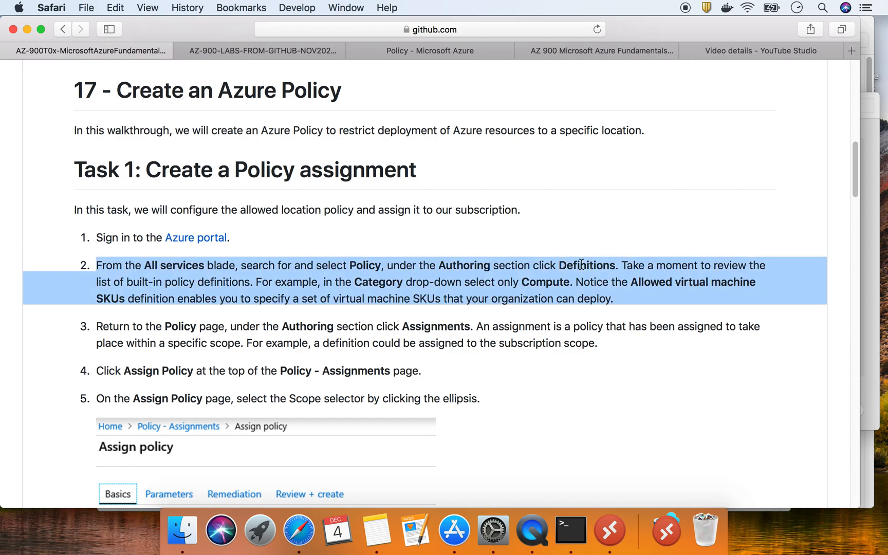
left_click(263, 46)
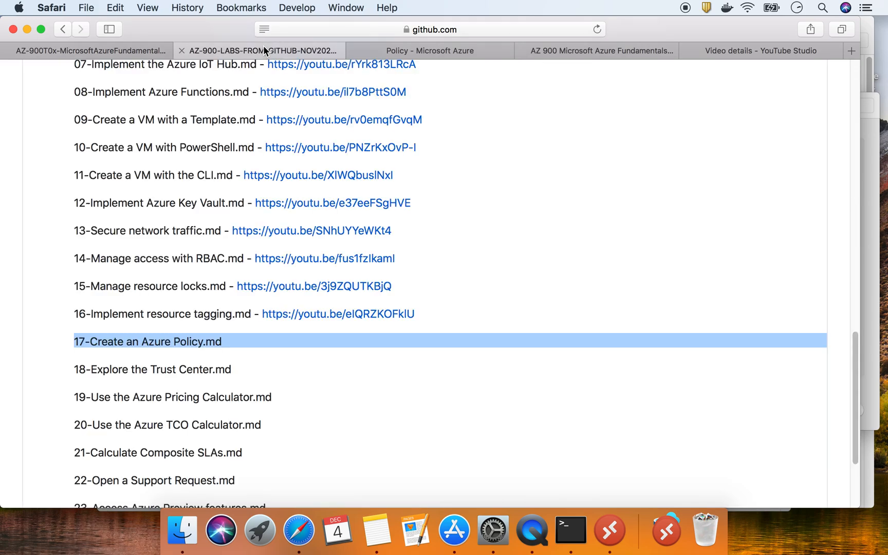
left_click(398, 52)
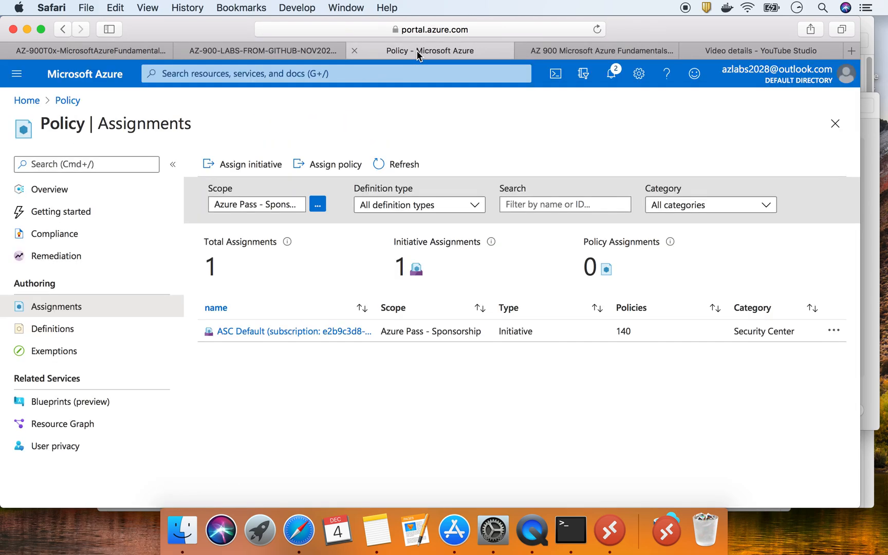
left_click(57, 331)
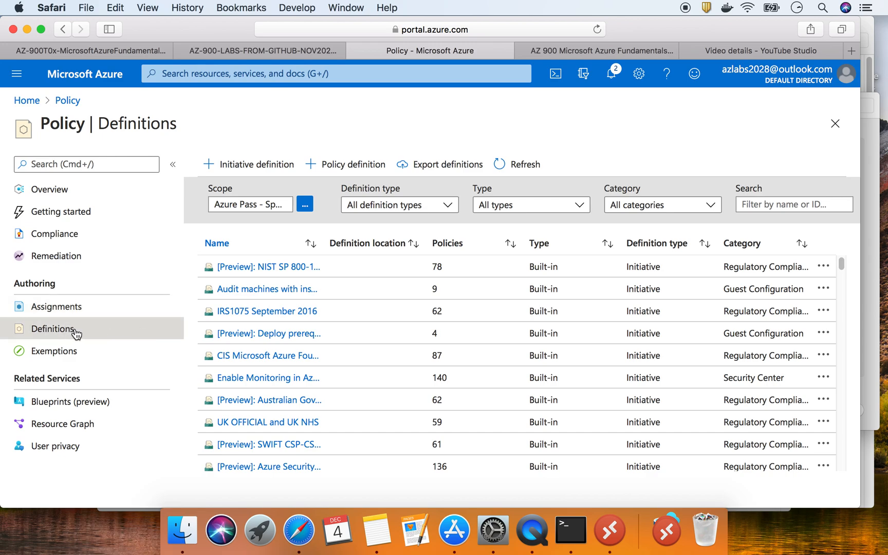
Start a new policy definition with Azure Pass - Sponsorship as its definition location
left_click(362, 173)
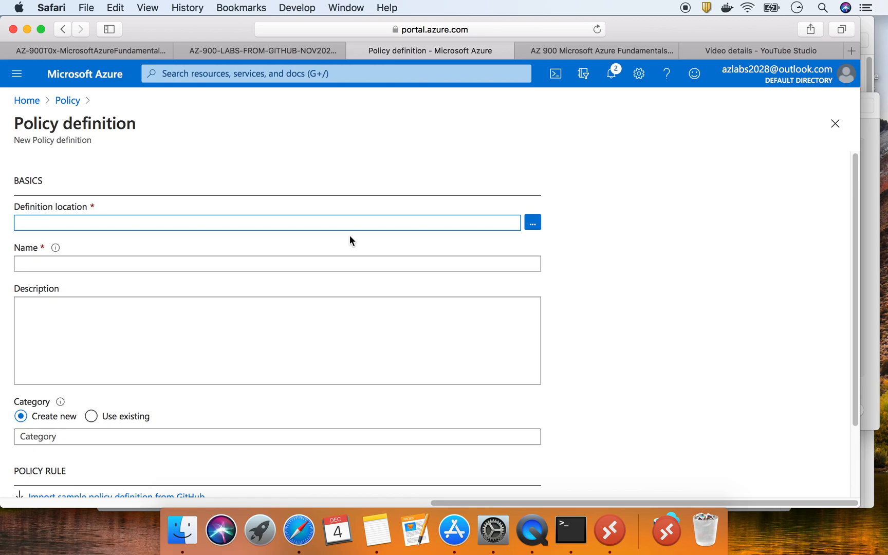
left_click(532, 223)
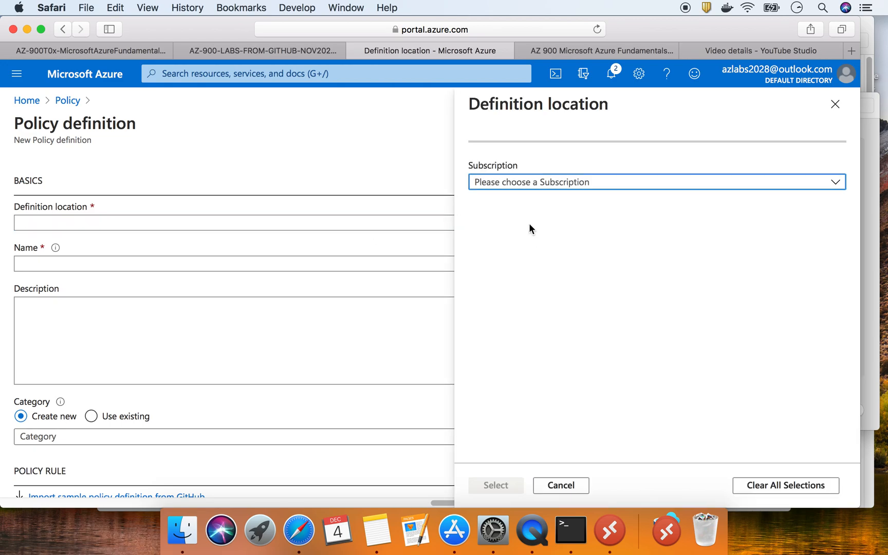
left_click(557, 183)
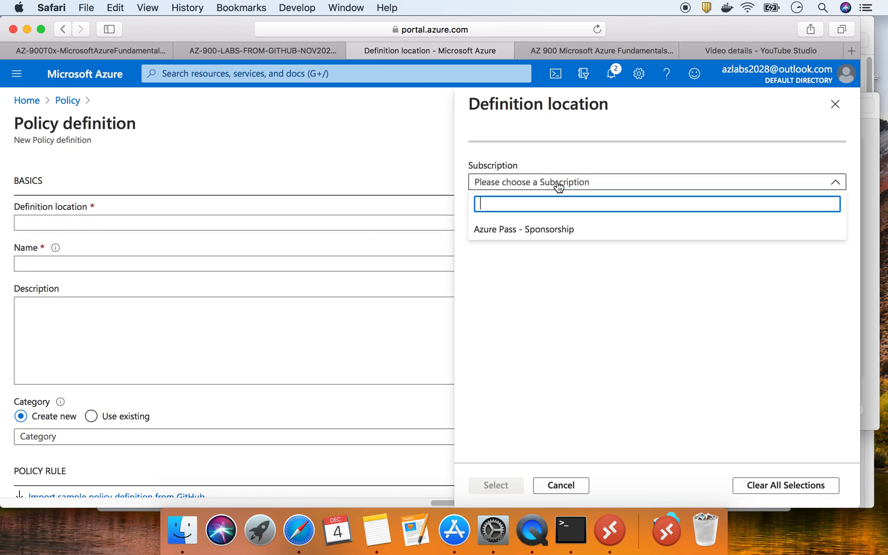
left_click(544, 228)
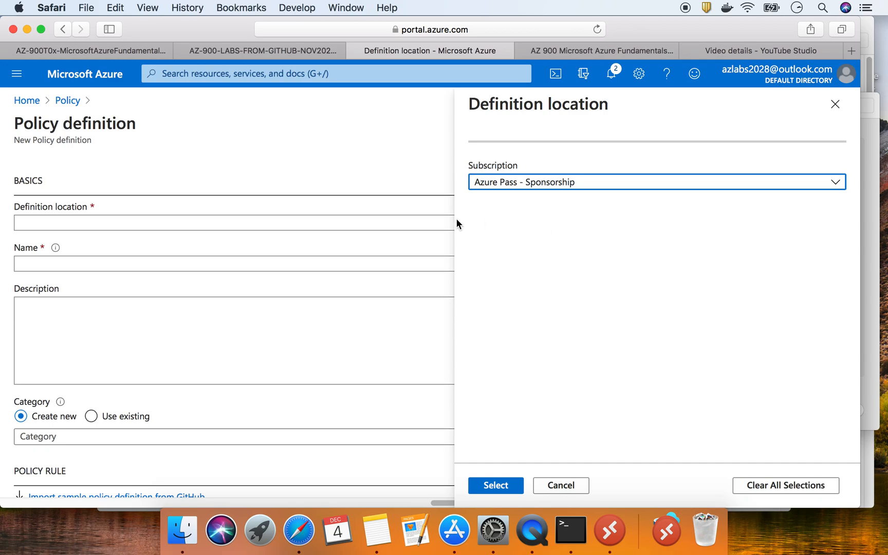
left_click(496, 485)
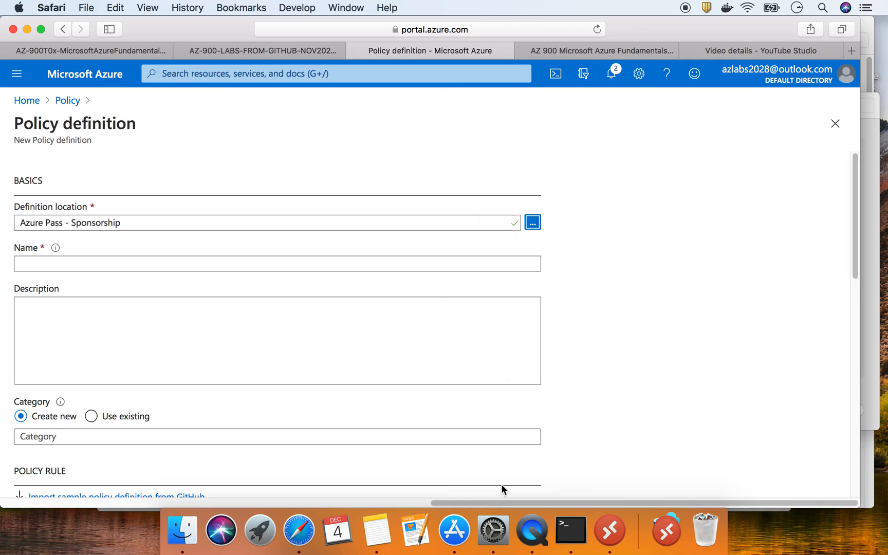
Scroll through the lab instructions, then return to the new policy definition form
left_click(235, 49)
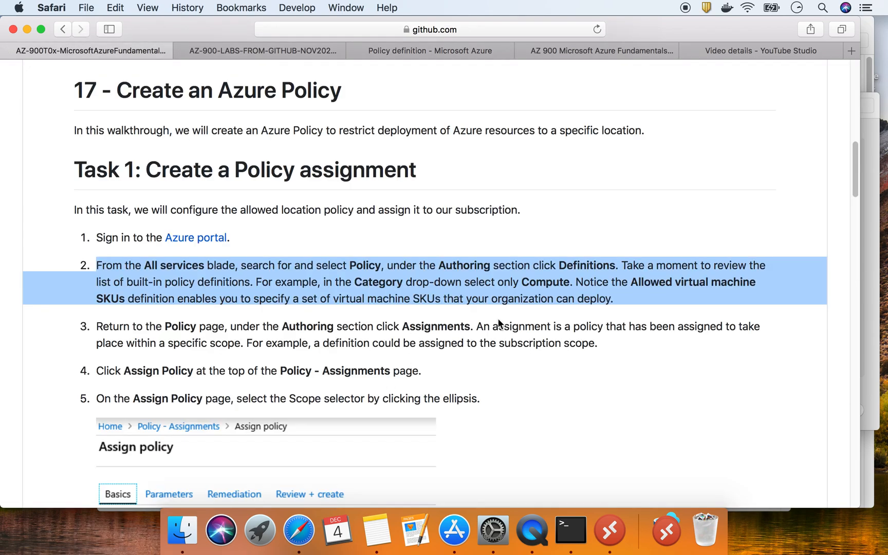
left_click(624, 291)
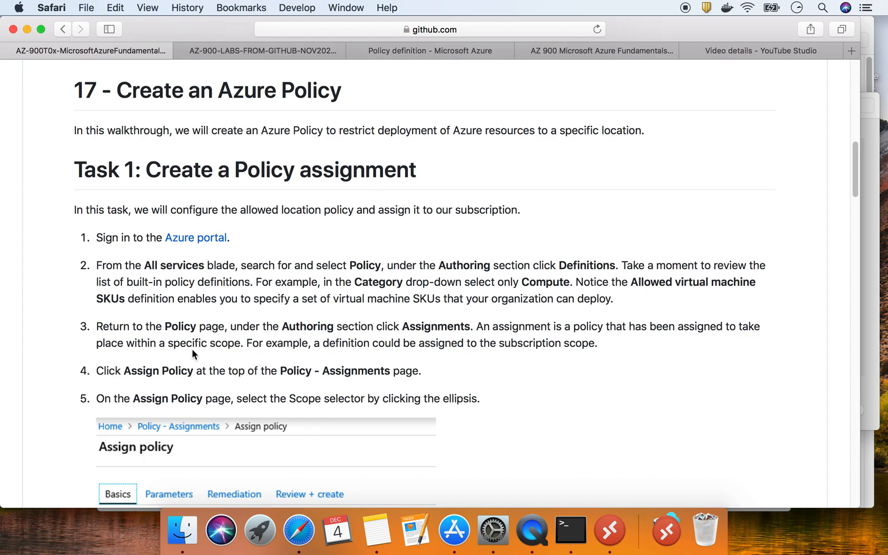
scroll(316, 329, "down", 4)
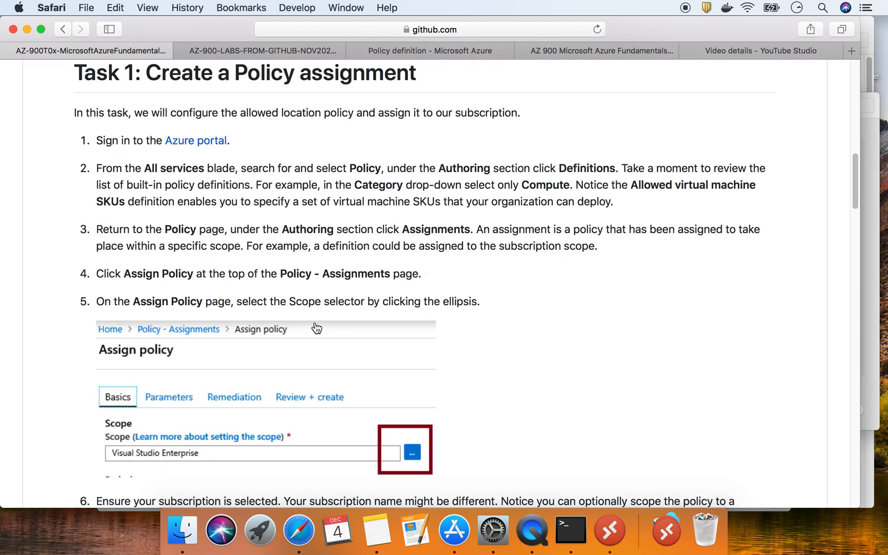
scroll(316, 328, "down", 1)
scroll(316, 329, "down", 1)
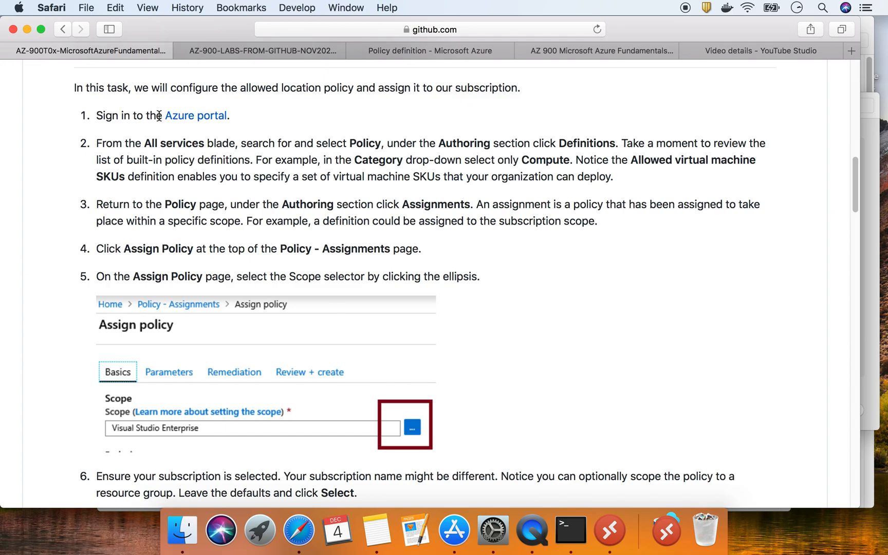
left_click(221, 48)
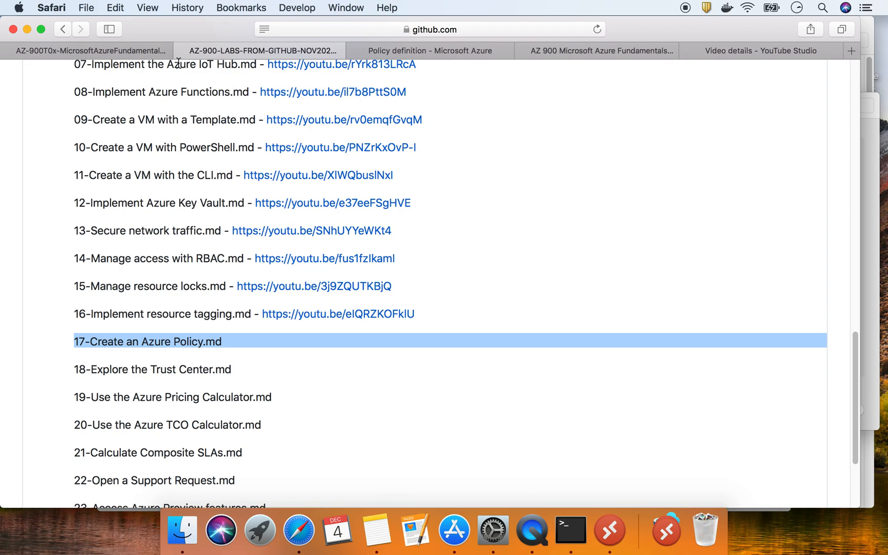
left_click(432, 51)
Start a new policy assignment from Policy > Assignments and open its definition picker
left_click(67, 100)
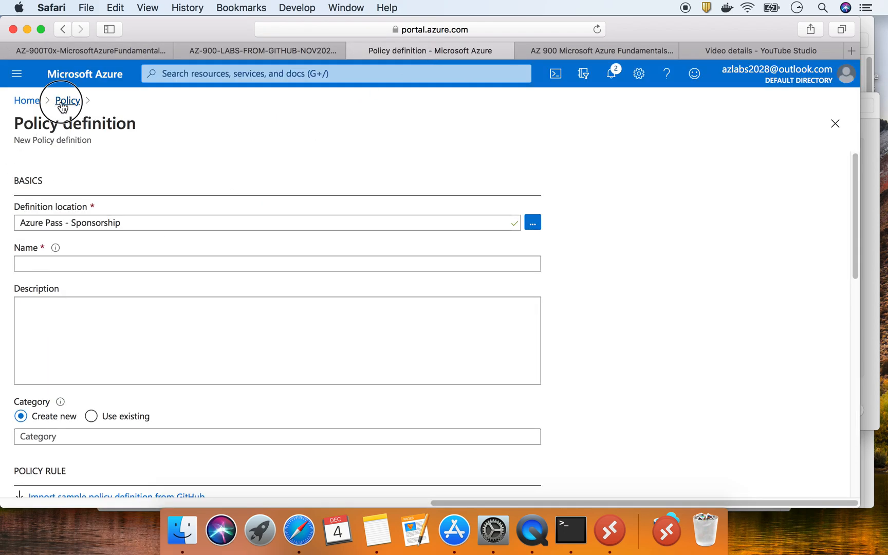
left_click(57, 306)
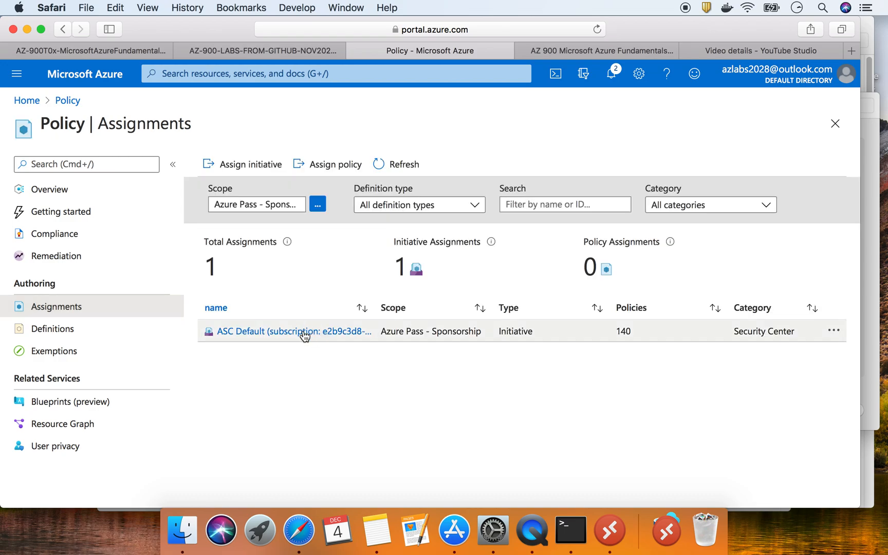
left_click(338, 166)
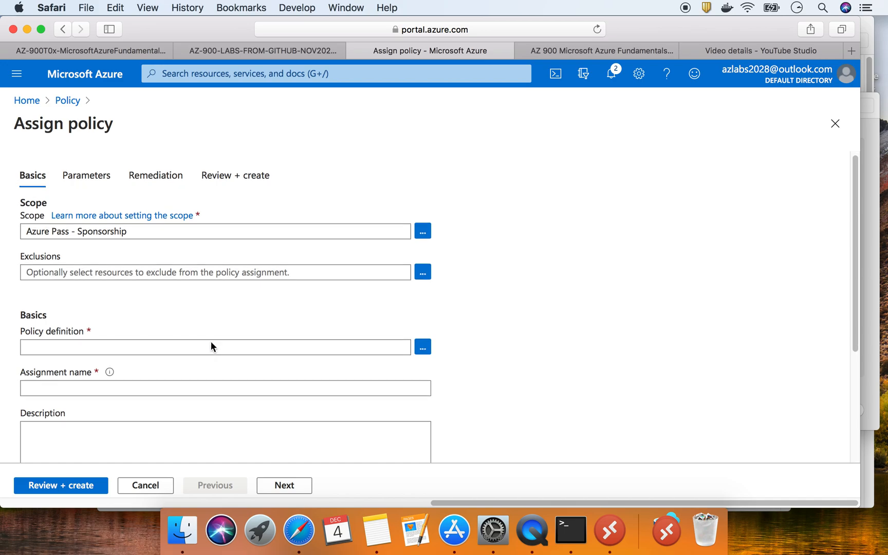
scroll(251, 337, "down", 1)
left_click(423, 332)
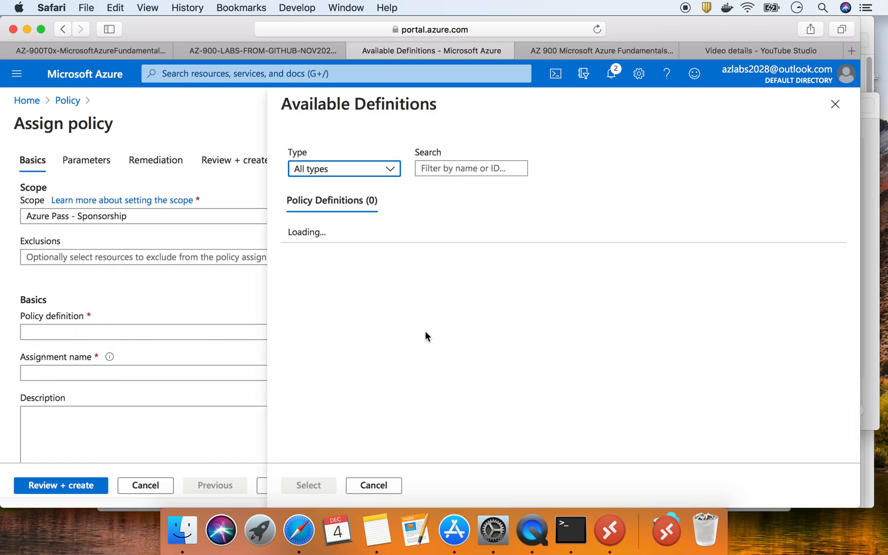
left_click(467, 168)
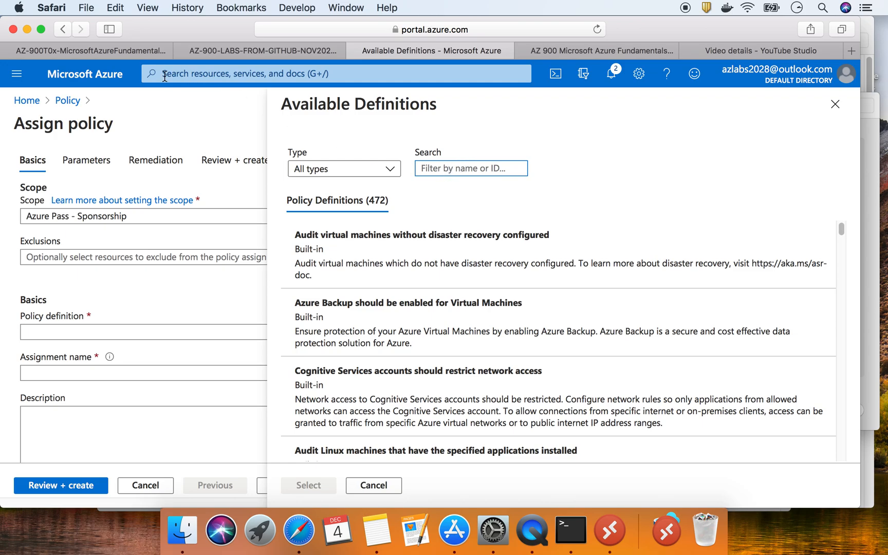
Copy 'Allowed virtual machine SKUs' from the lab, filter with it, and select Allowed virtual machine size SKUs
left_click(87, 52)
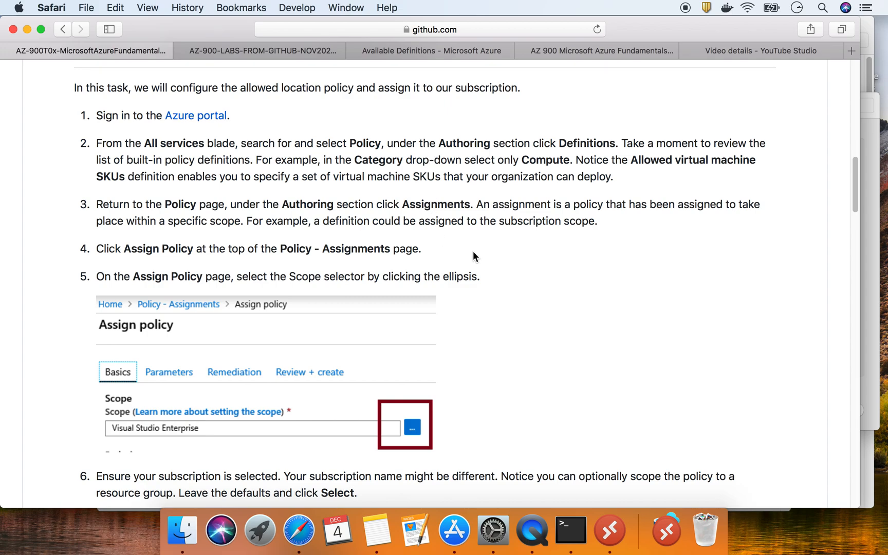
left_click_drag(630, 160, 128, 172)
right_click(114, 174)
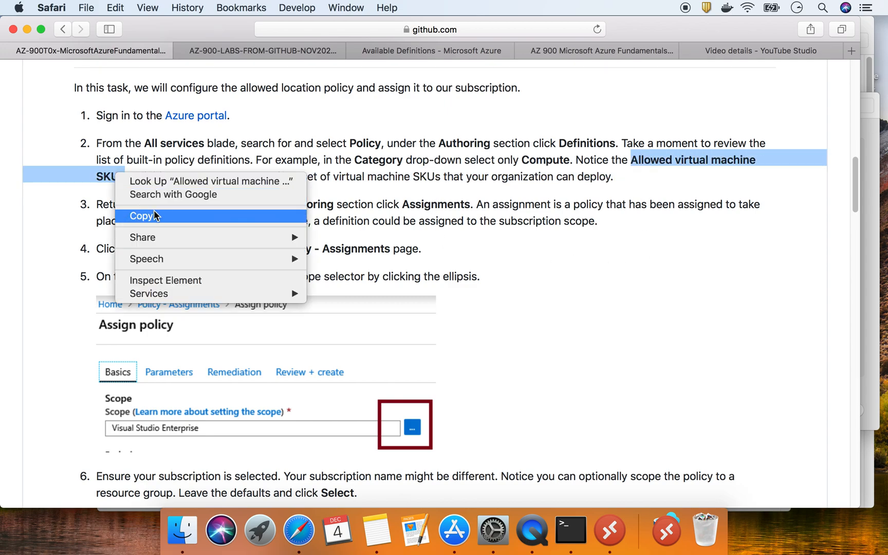
left_click(153, 209)
left_click(434, 52)
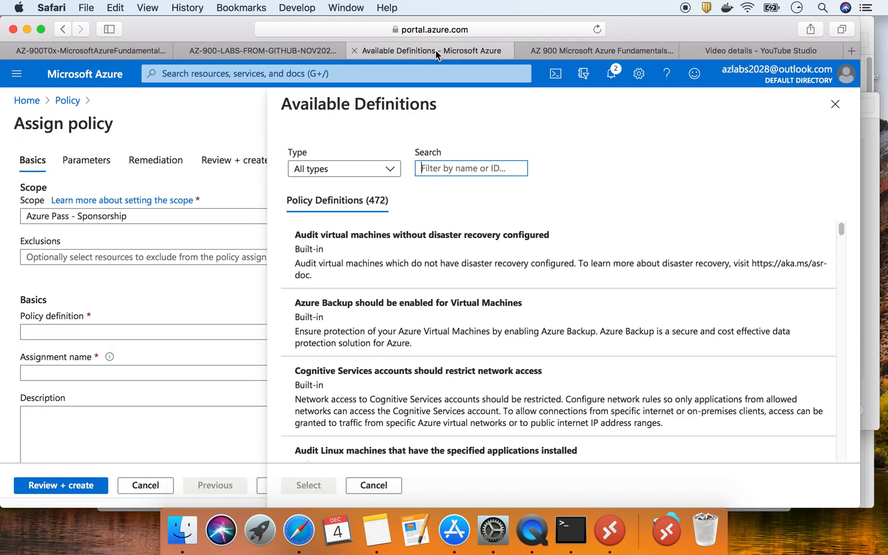
left_click(478, 169)
key("super+v")
key("BackSpace")
key("BackSpace")
key("BackSpace")
key("BackSpace")
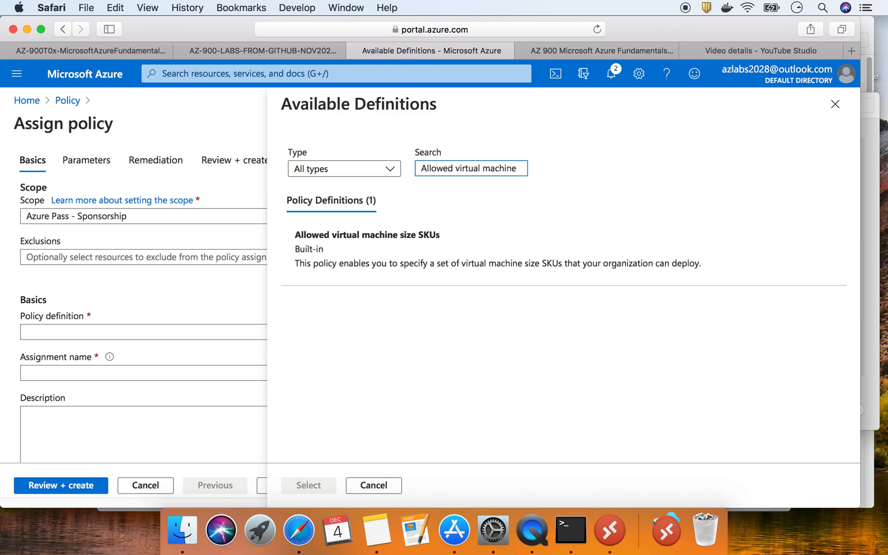
left_click(437, 254)
left_click(315, 485)
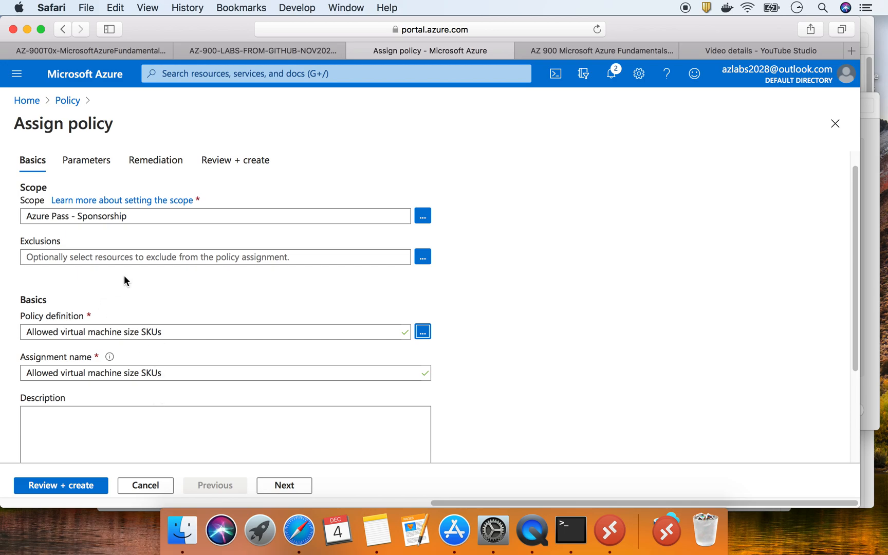
Scroll the lab down to steps 6 and 7 about choosing the Allowed locations definition
scroll(132, 255, "down", 5)
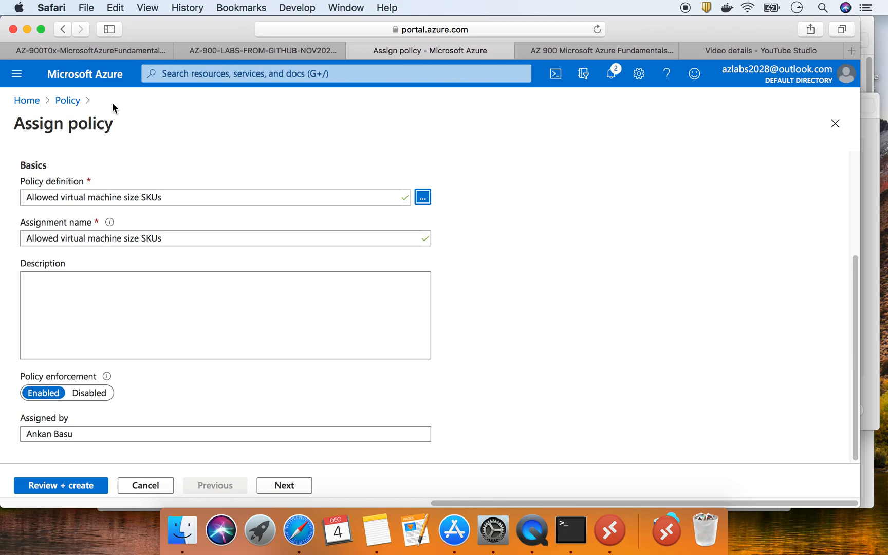
left_click(125, 50)
scroll(382, 331, "down", 10)
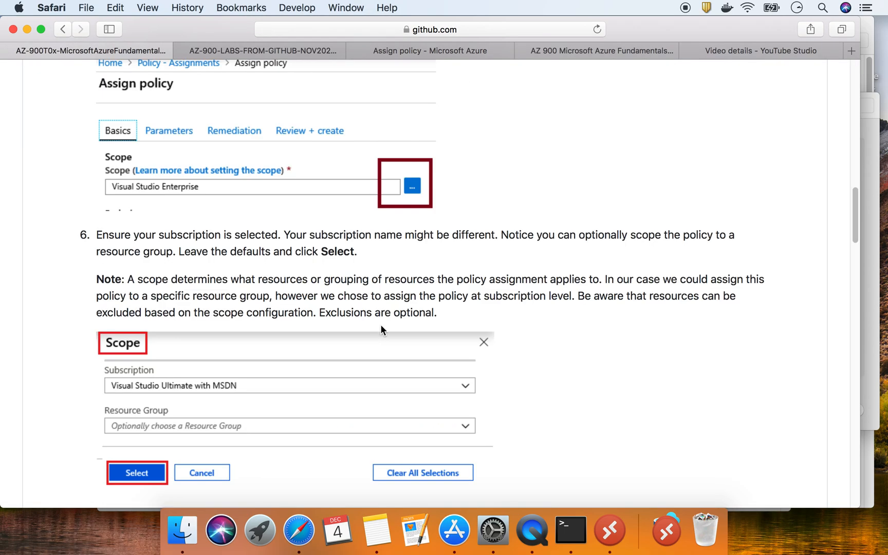
scroll(383, 329, "down", 1)
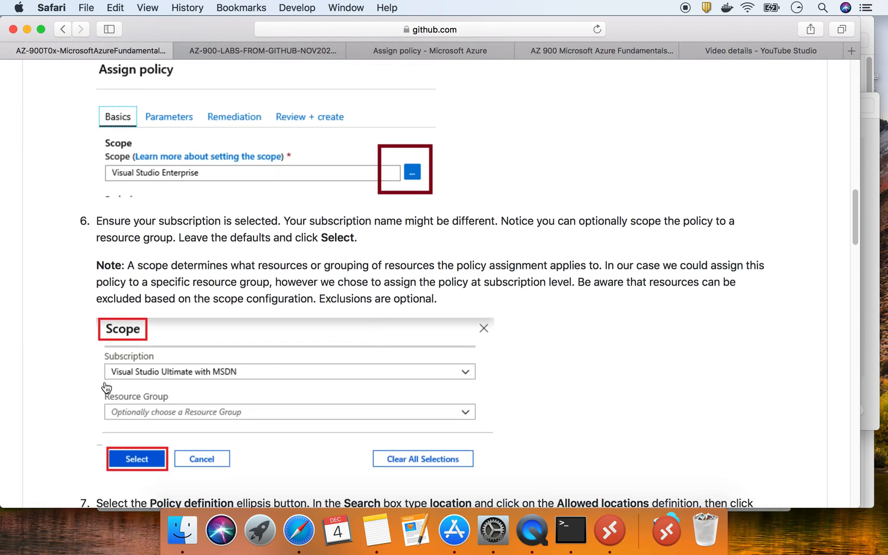
scroll(196, 288, "down", 8)
scroll(196, 274, "down", 2)
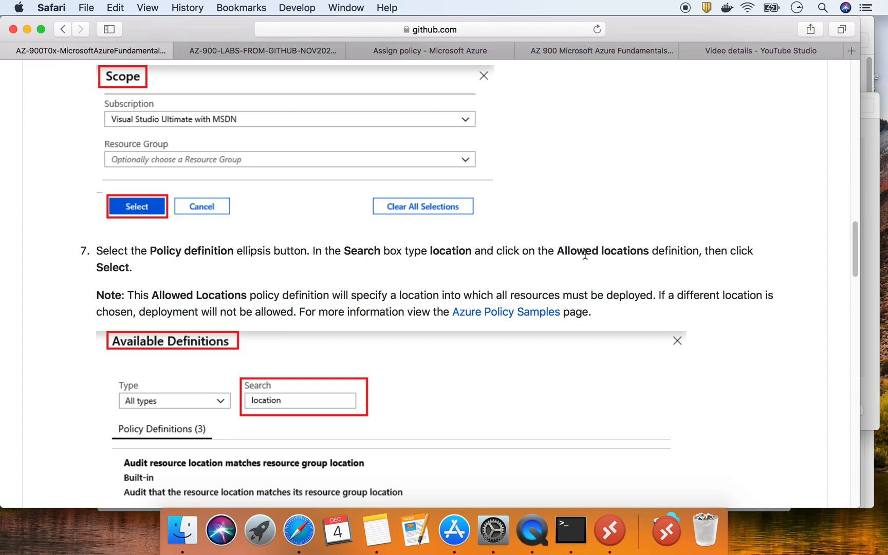
key("ctrl+super+Escape")
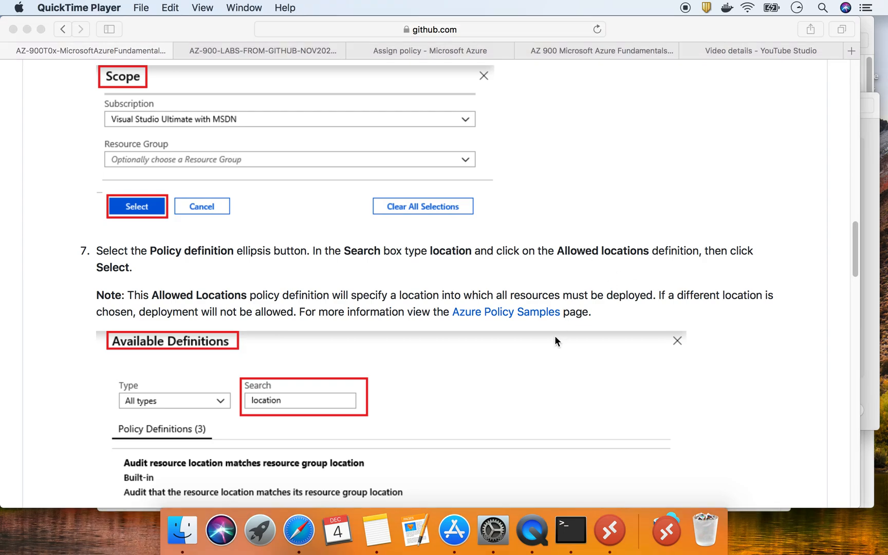
left_click(426, 50)
Review the Parameters tab's empty Allowed Size SKUs list and the Remediation settings
scroll(282, 305, "down", 1)
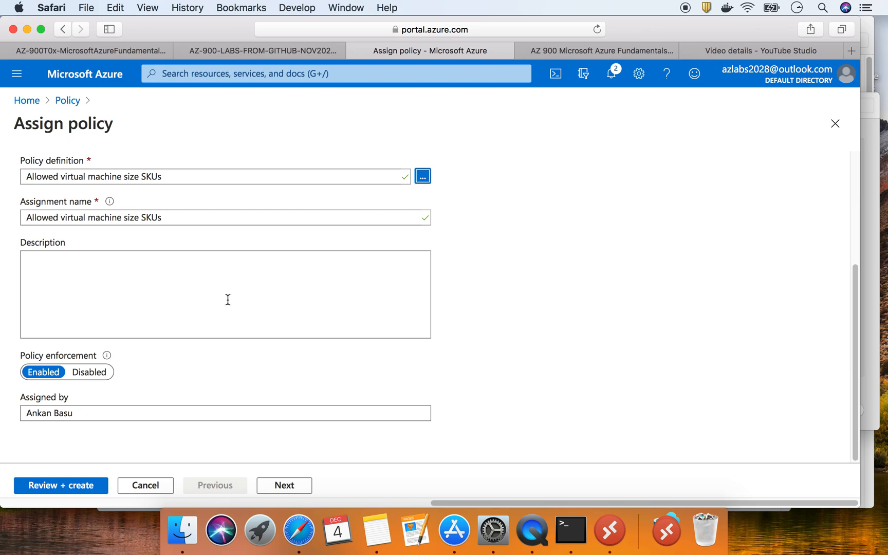
scroll(146, 356, "up", 5)
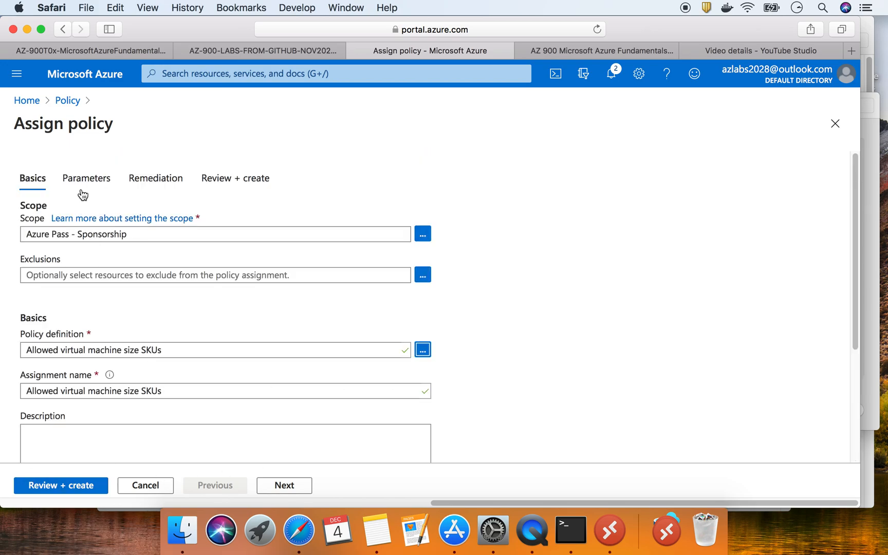
left_click(85, 177)
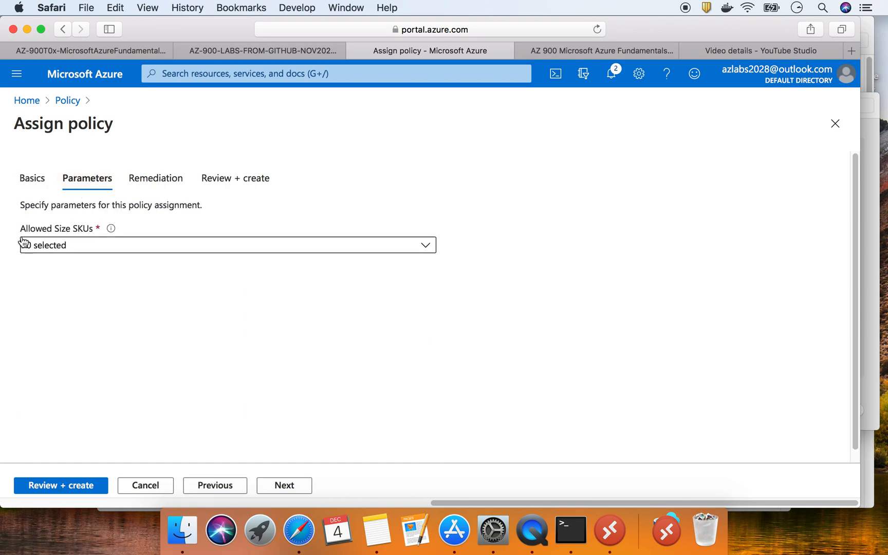
left_click(150, 243)
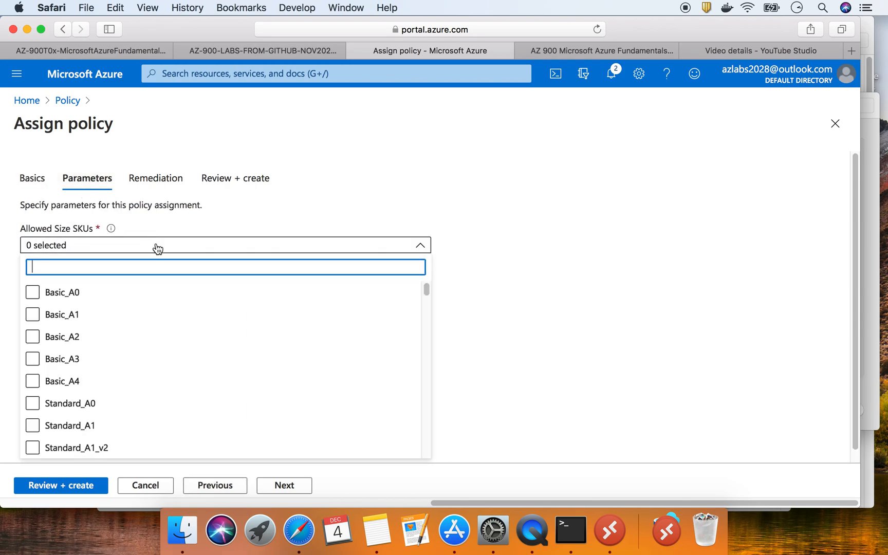
scroll(217, 358, "down", 15)
scroll(218, 359, "down", 10)
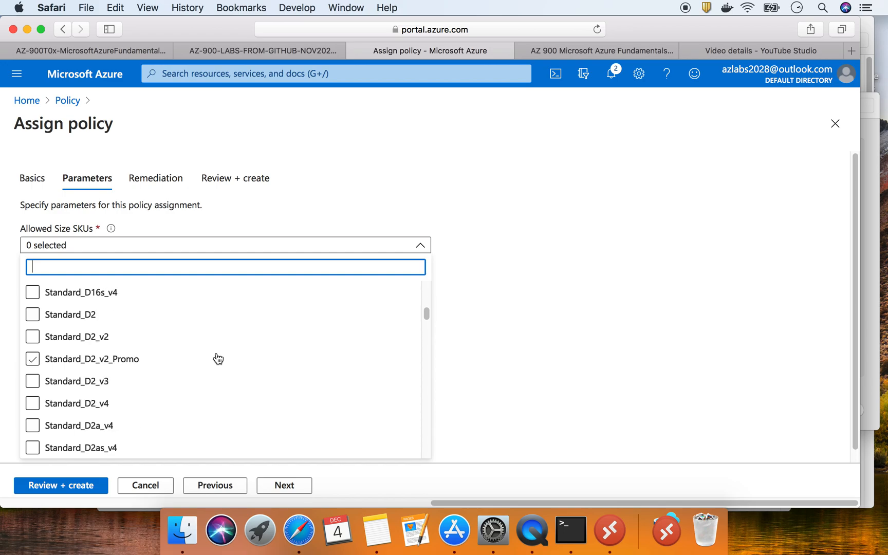
scroll(220, 358, "up", 20)
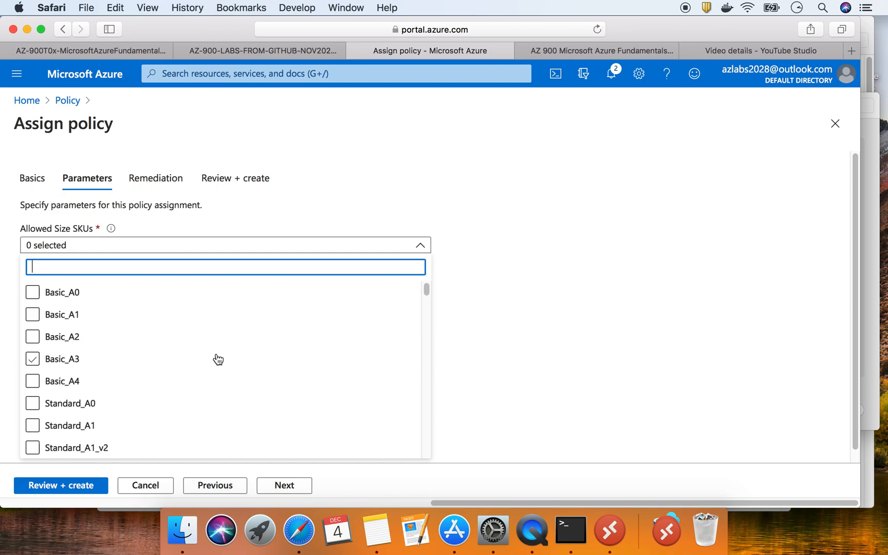
left_click(166, 184)
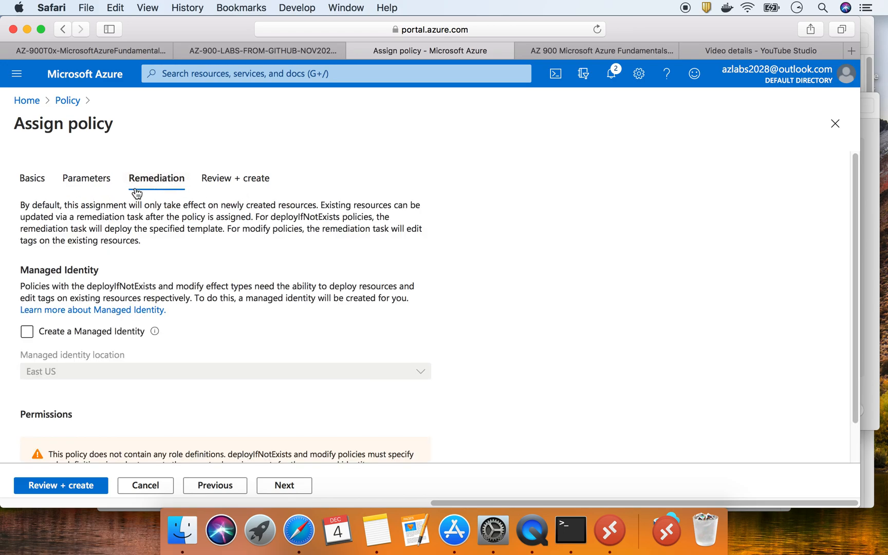
left_click(100, 180)
Scroll the lab back up to Task 1 and select the step 2 paragraph
left_click(114, 54)
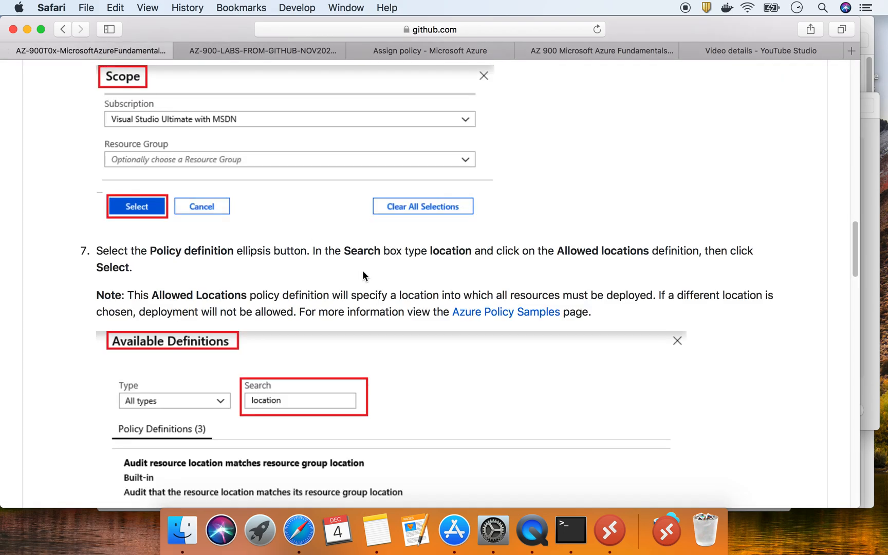
scroll(358, 268, "down", 3)
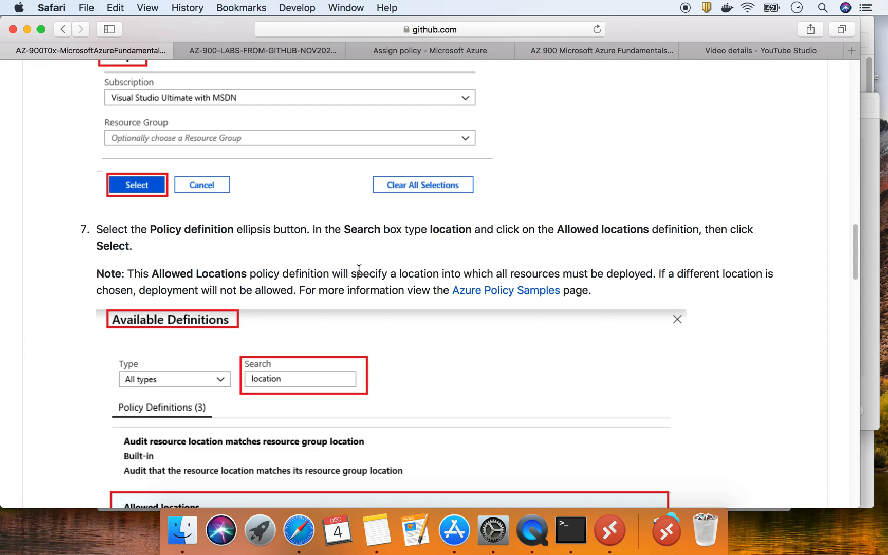
scroll(359, 269, "up", 3)
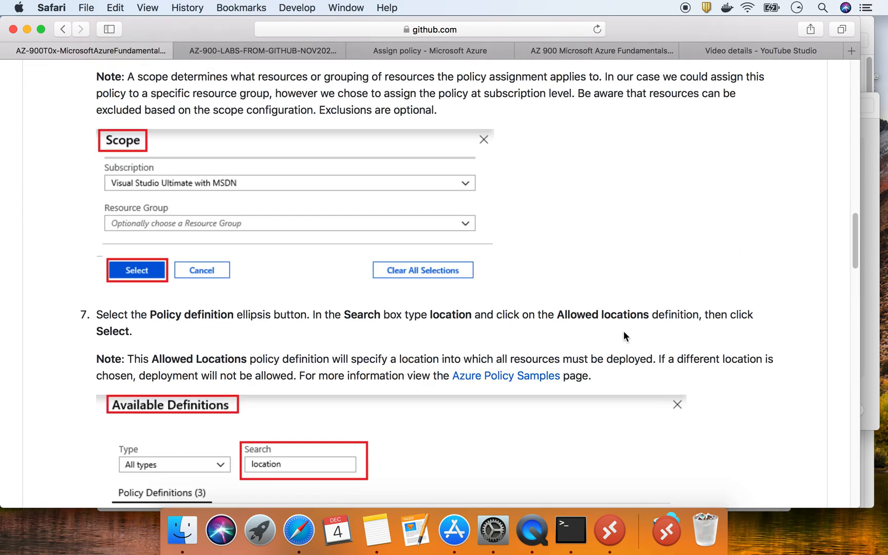
scroll(484, 318, "up", 8)
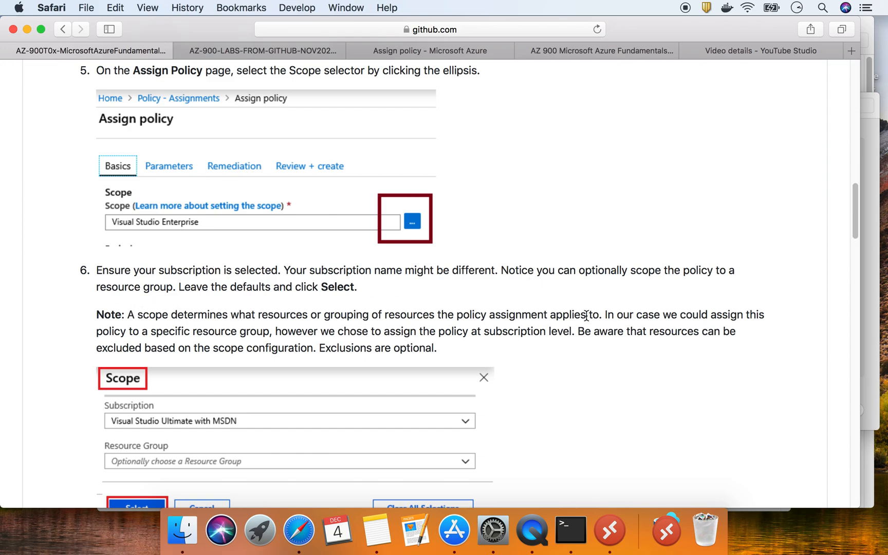
scroll(149, 339, "up", 5)
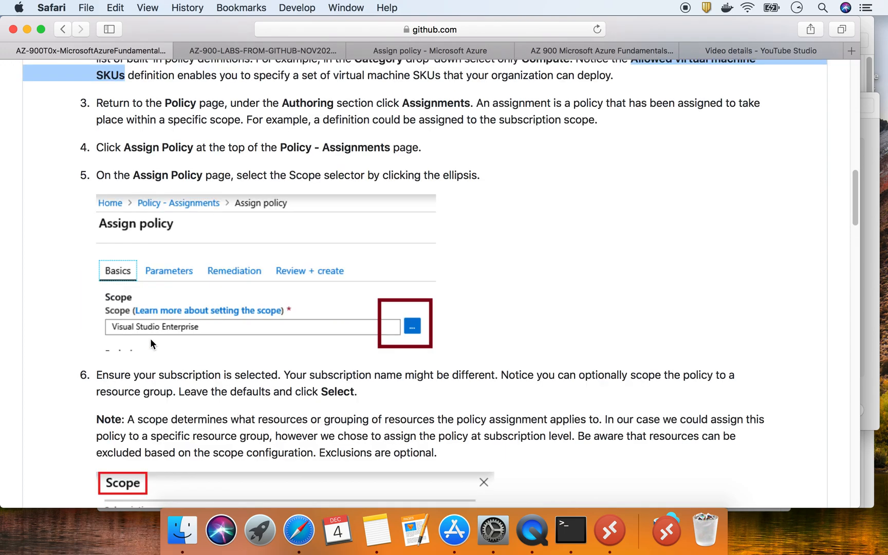
scroll(151, 343, "up", 2)
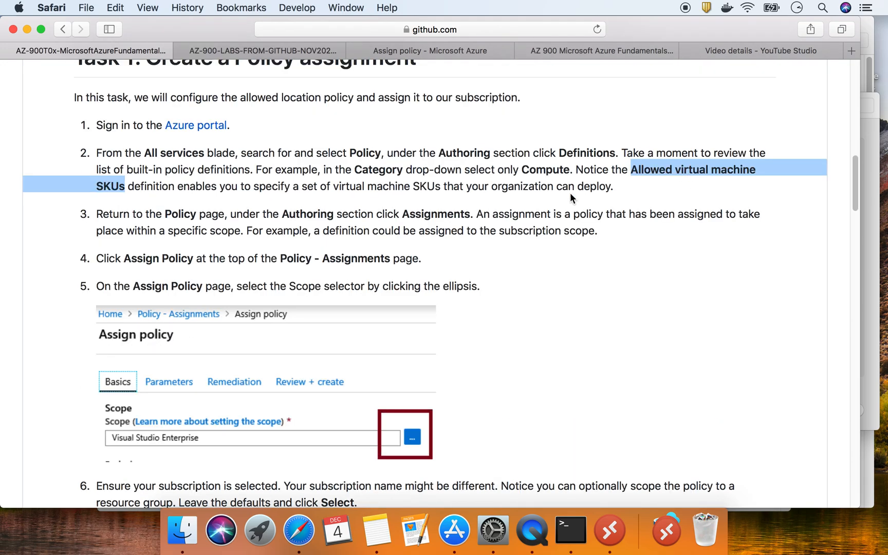
left_click_drag(104, 154, 617, 193)
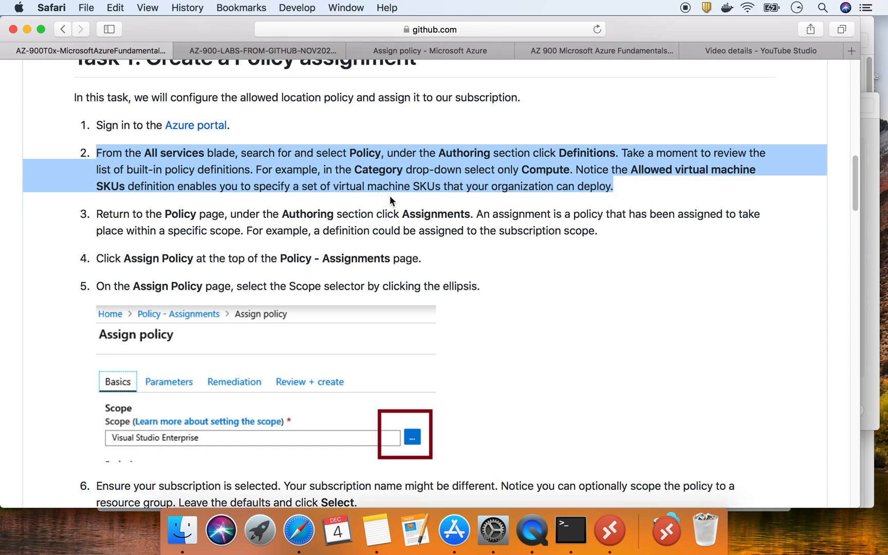
key("ctrl+super+Escape")
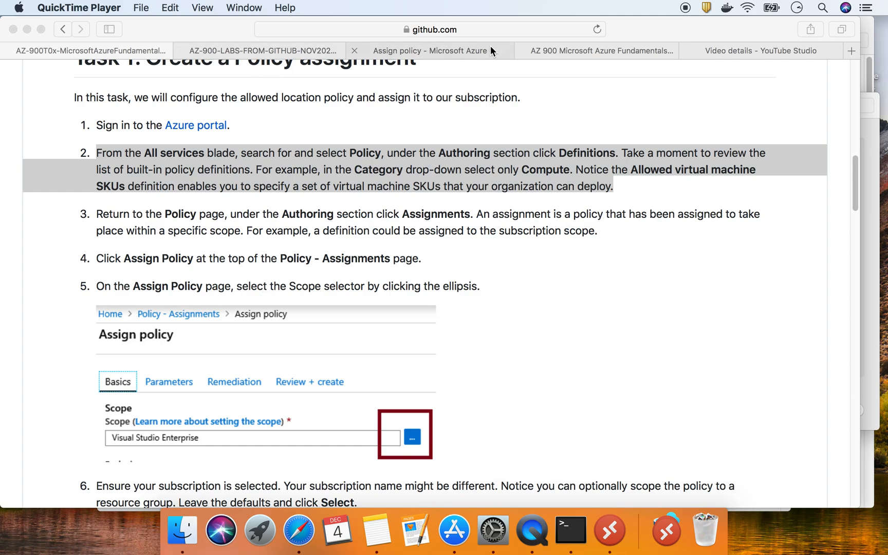
left_click(412, 47)
In Allowed Size SKUs, tick Basic_A0–A4, Standard_A0, Standard_A3, Standard_A4 and Standard_A4_v2
left_click(150, 248)
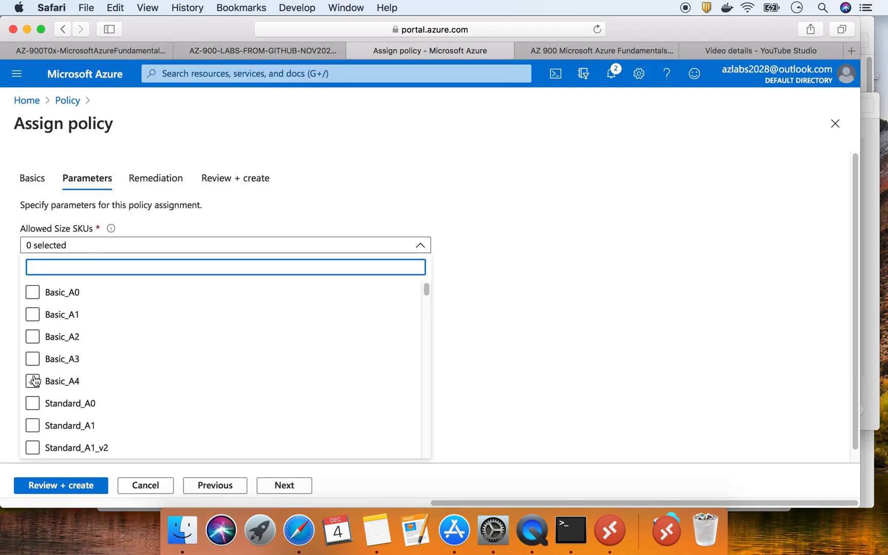
left_click(32, 292)
left_click(33, 314)
left_click(32, 336)
left_click(34, 358)
left_click(34, 381)
left_click(33, 404)
scroll(115, 356, "down", 4)
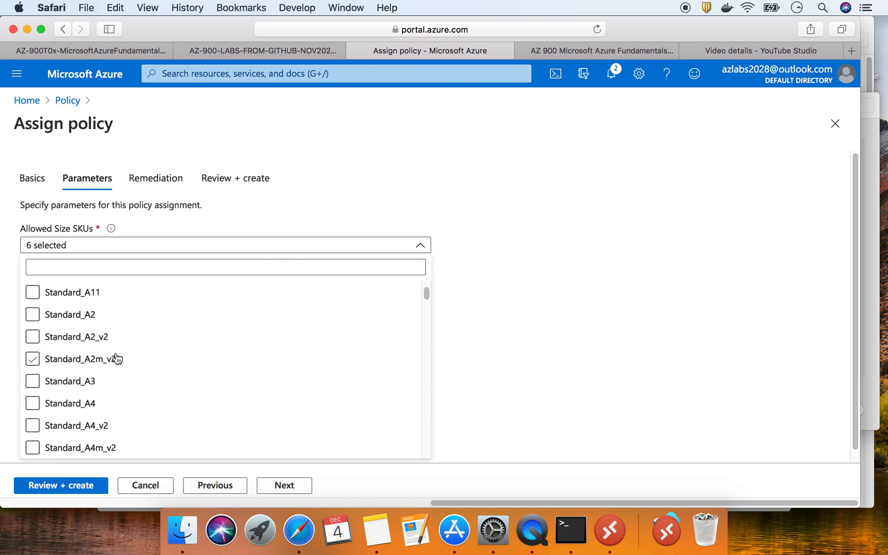
left_click(32, 381)
left_click(32, 403)
left_click(33, 425)
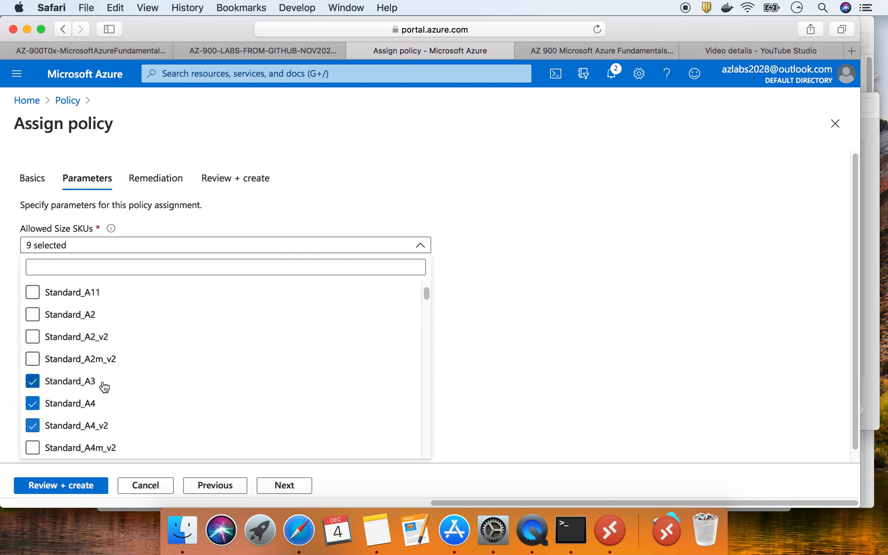
Also allow Standard_D2_v2, Standard_D2_v3 and Standard_D2s_v3, then return to the lab instructions
scroll(105, 387, "down", 10)
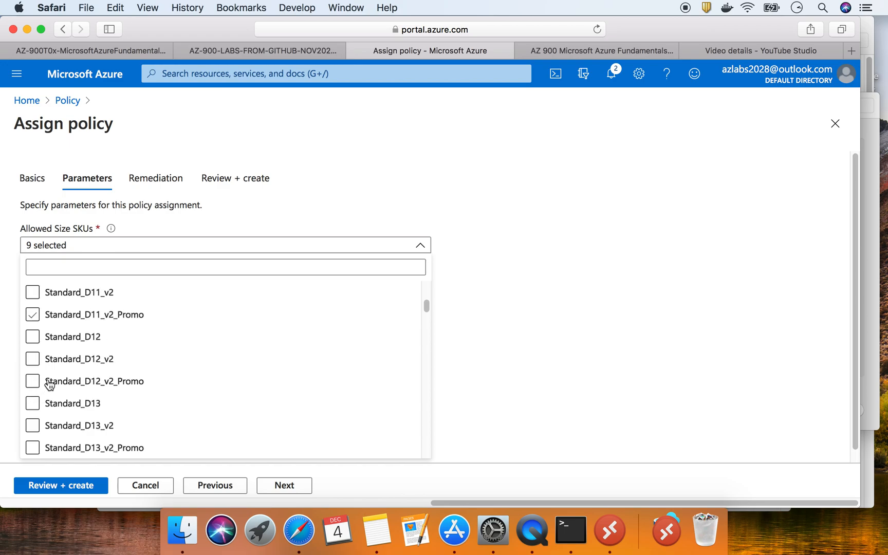
scroll(57, 396, "down", 5)
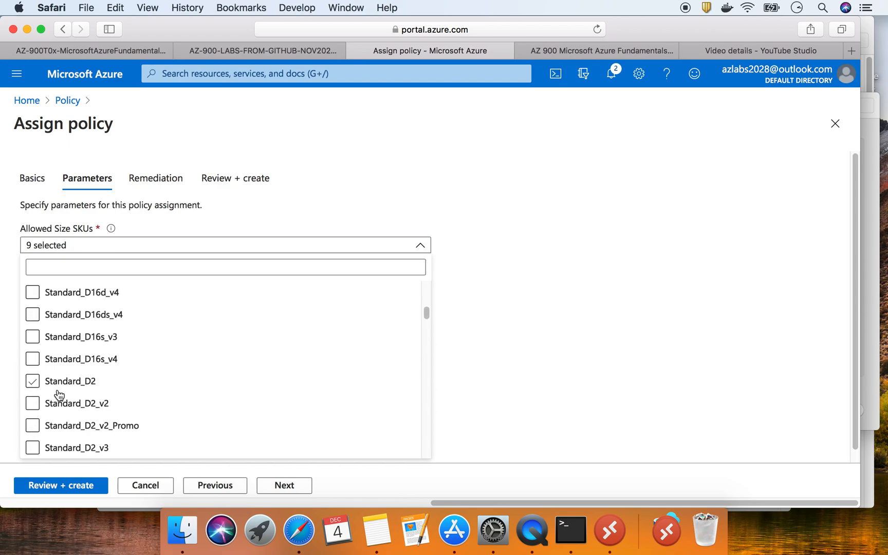
left_click(32, 404)
left_click(33, 448)
scroll(190, 399, "down", 2)
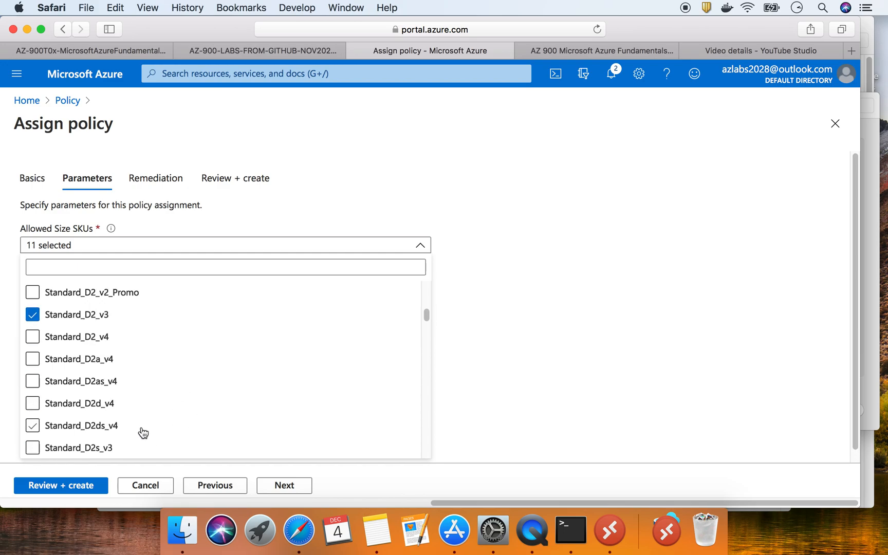
left_click(35, 449)
scroll(109, 365, "up", 2)
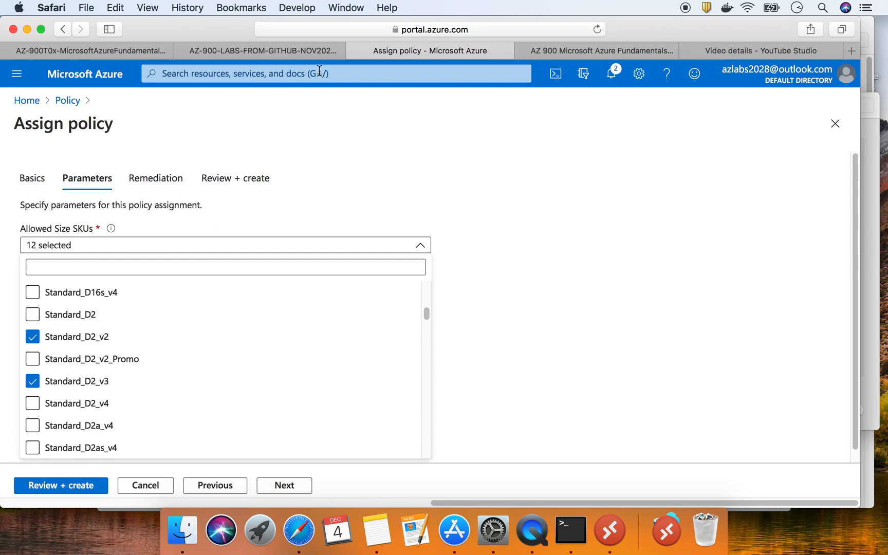
left_click(119, 50)
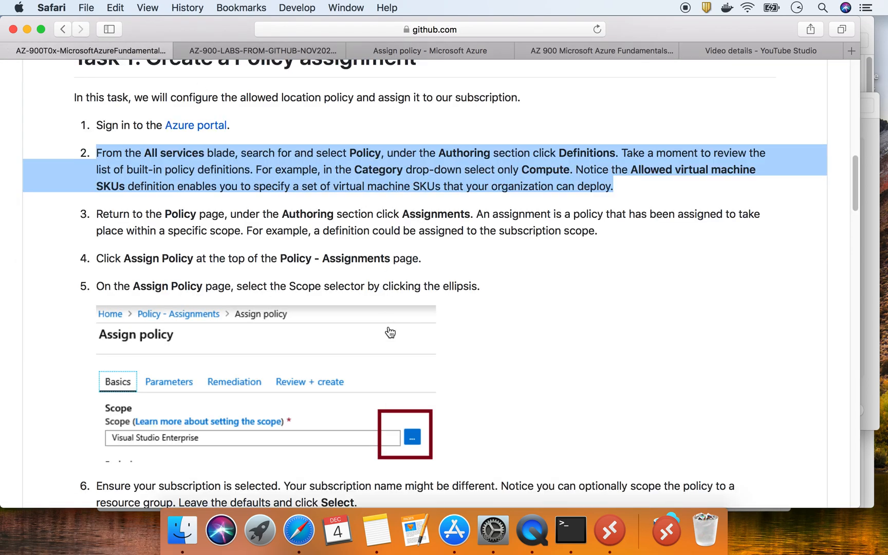
Read lab steps 3 onward, scrolling down to step 7 on the Allowed locations definition
left_click_drag(98, 215, 469, 217)
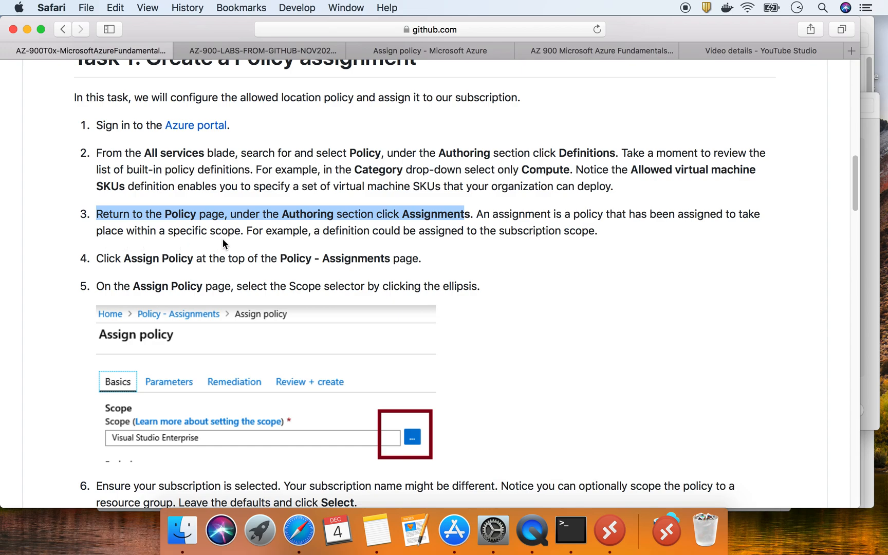
scroll(223, 239, "down", 1)
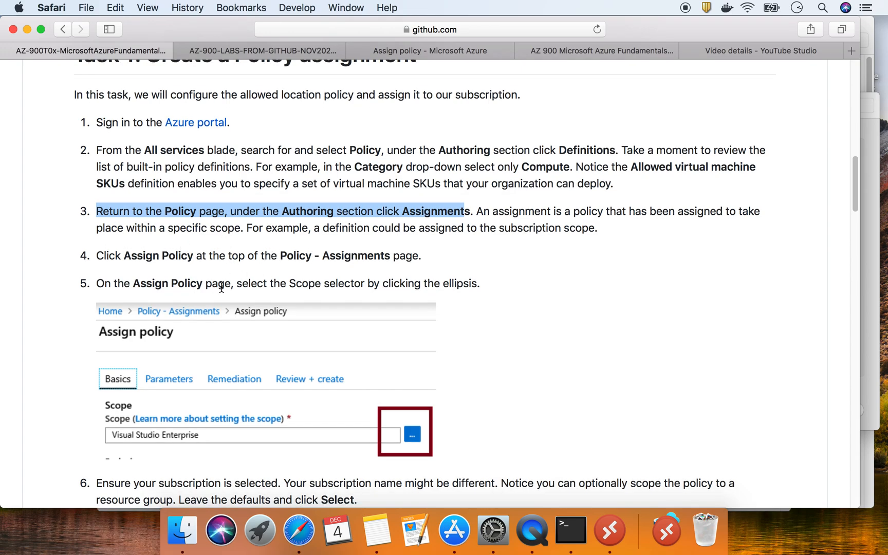
left_click_drag(135, 285, 232, 287)
scroll(234, 287, "down", 5)
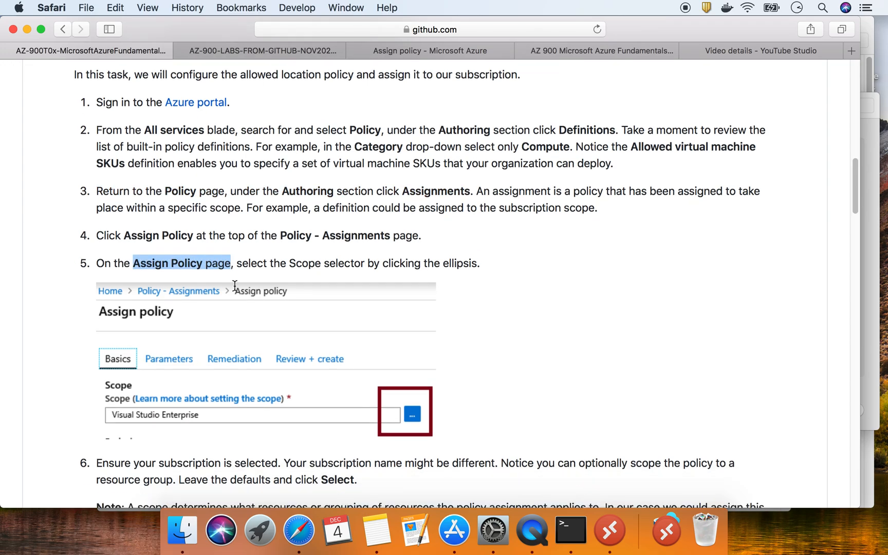
scroll(235, 291, "down", 3)
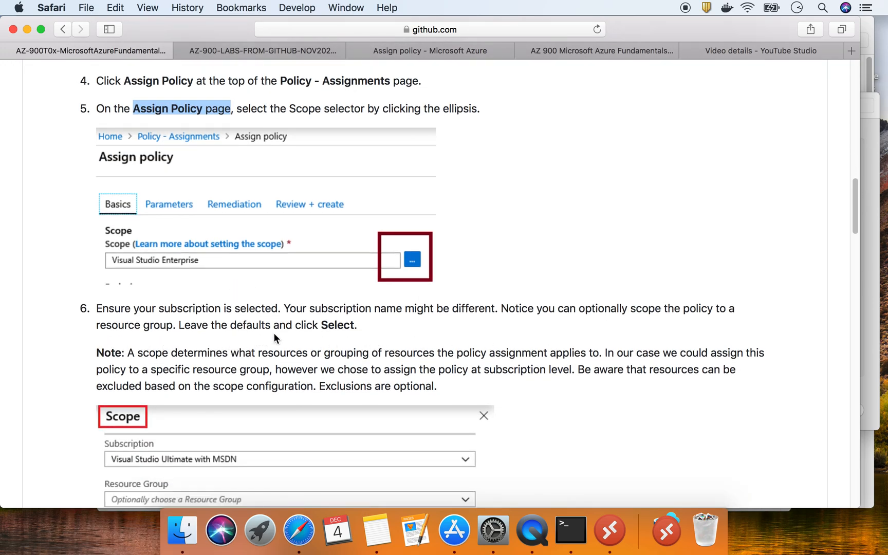
scroll(274, 334, "down", 3)
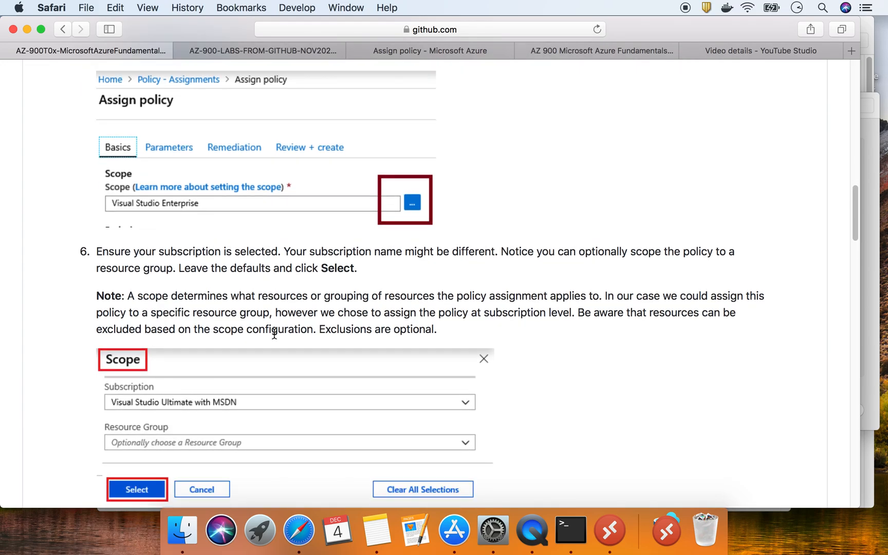
scroll(275, 334, "down", 5)
scroll(132, 264, "down", 10)
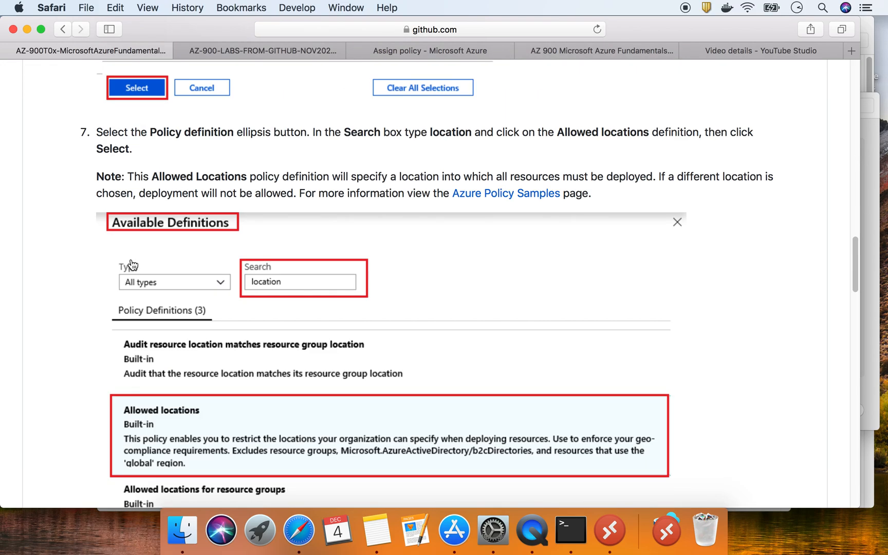
Copy 'Allowed Locations' from the lab note and return to the Assign policy form
left_click_drag(152, 175, 243, 175)
right_click(238, 176)
left_click(280, 220)
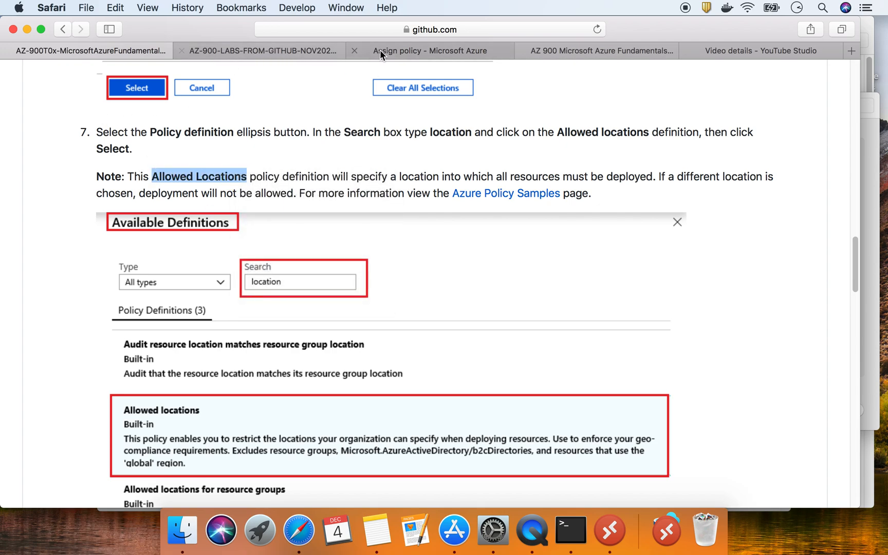
left_click(401, 49)
Review and create the Allowed virtual machine size SKUs assignment, making two assignments in total
left_click(80, 486)
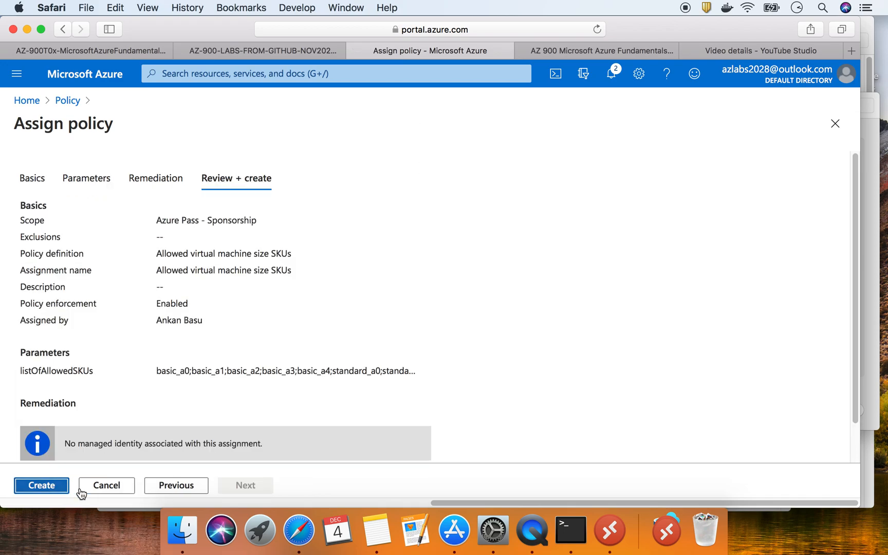
left_click(43, 487)
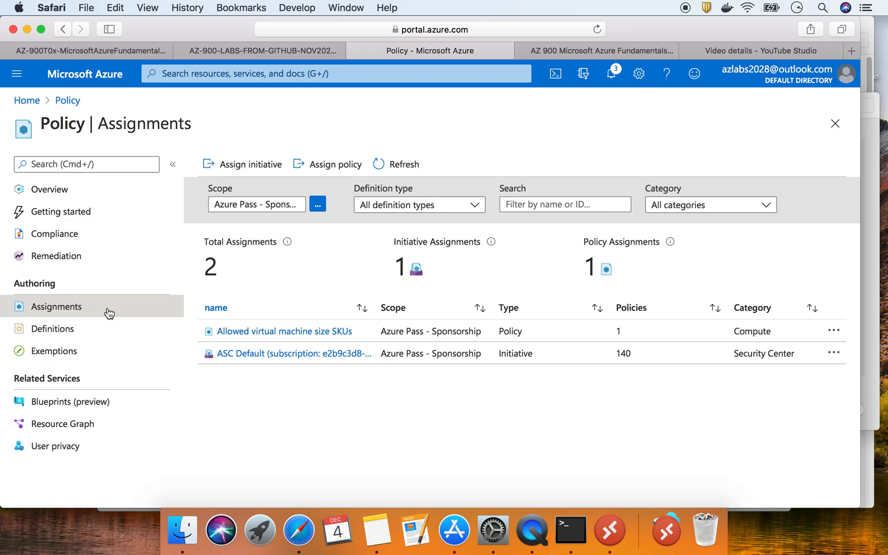
Start a new assignment using the built-in Allowed locations definition, found by searching 'locations'
left_click(330, 160)
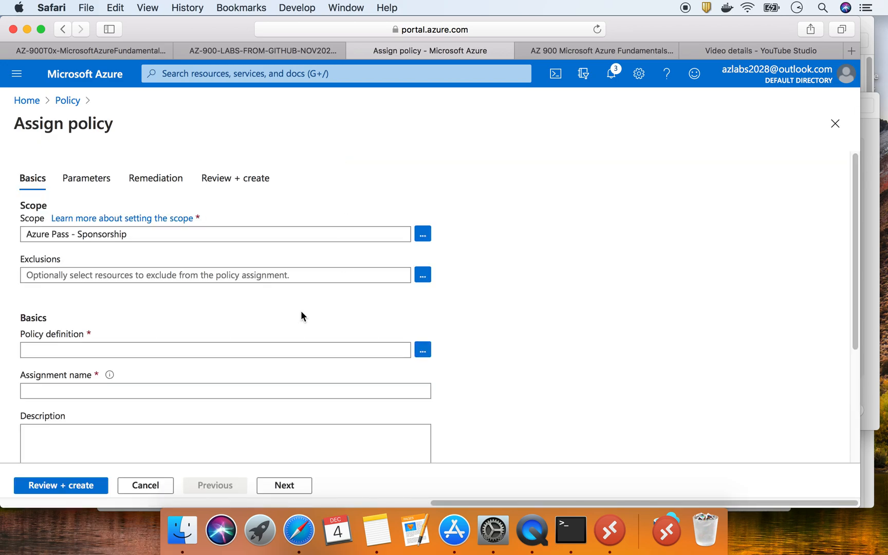
left_click(421, 351)
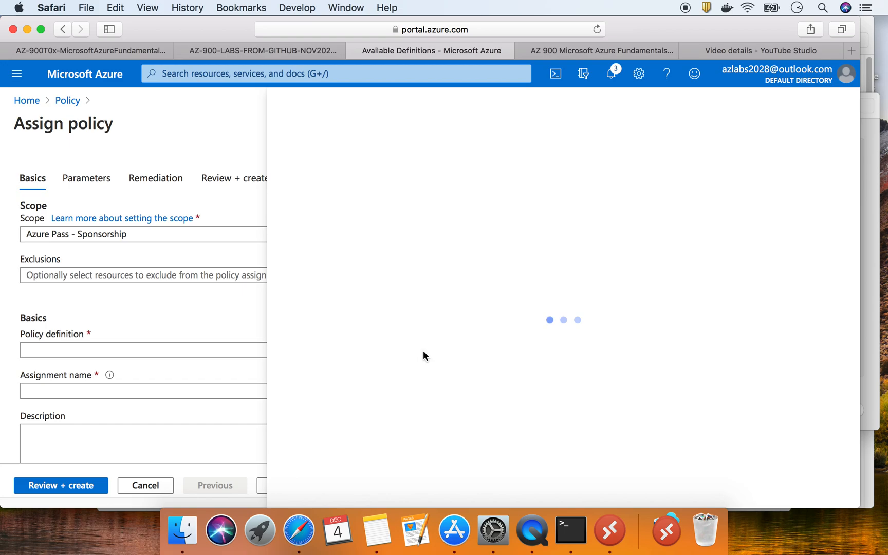
left_click(448, 170)
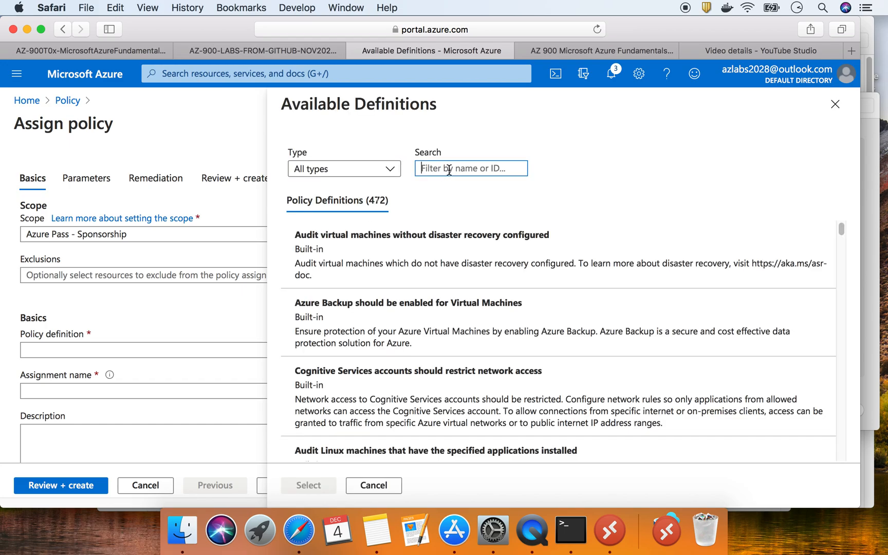
type("locations")
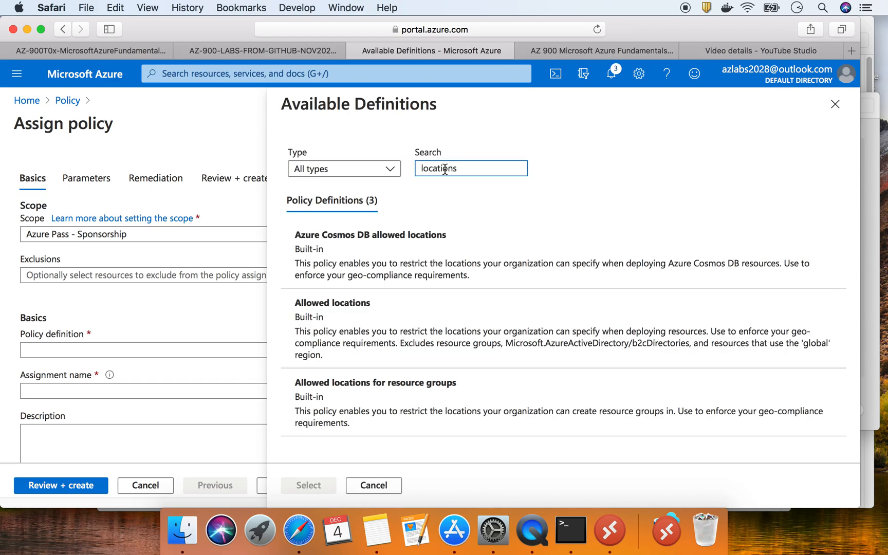
left_click(369, 305)
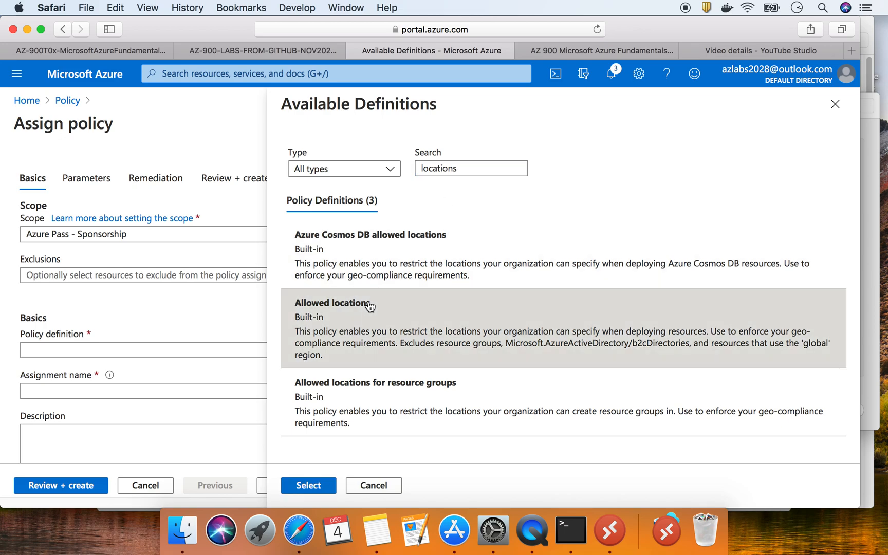
left_click(304, 485)
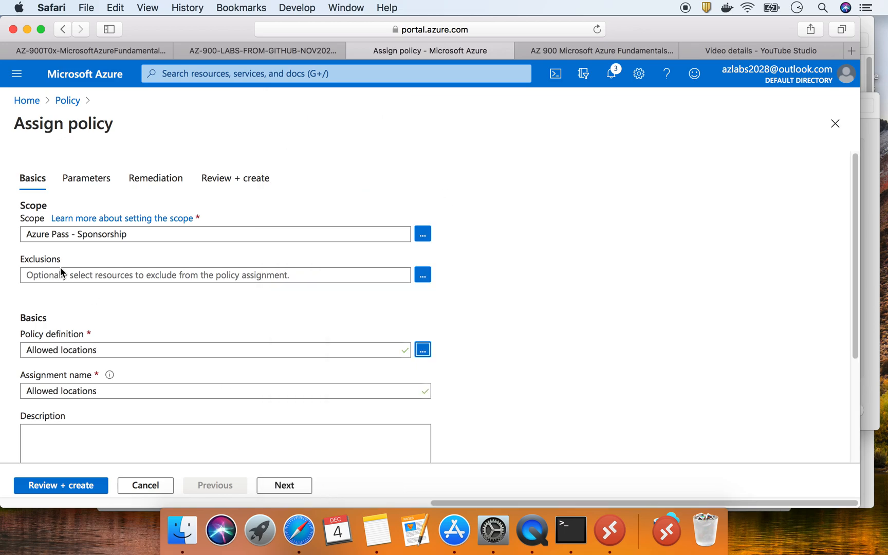
On the Parameters tab, filter the Allowed locations list by 'US'
left_click(86, 180)
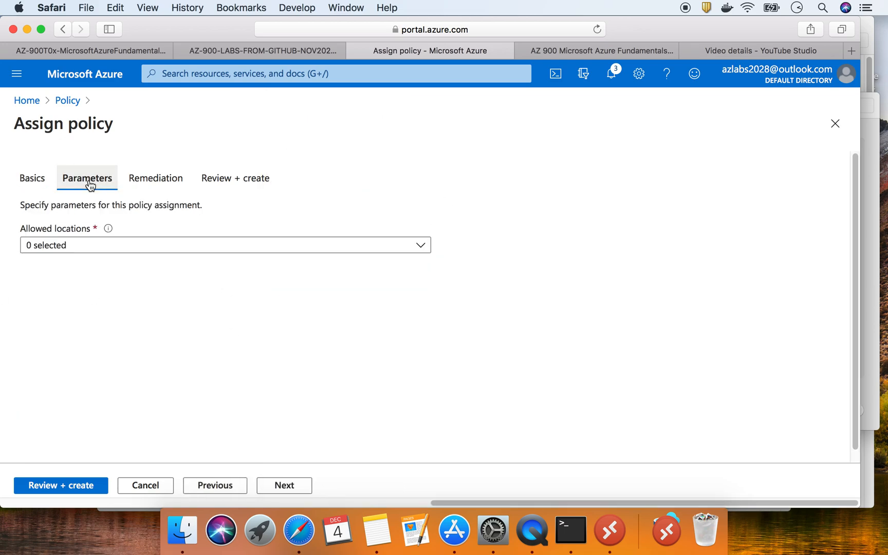
left_click(99, 248)
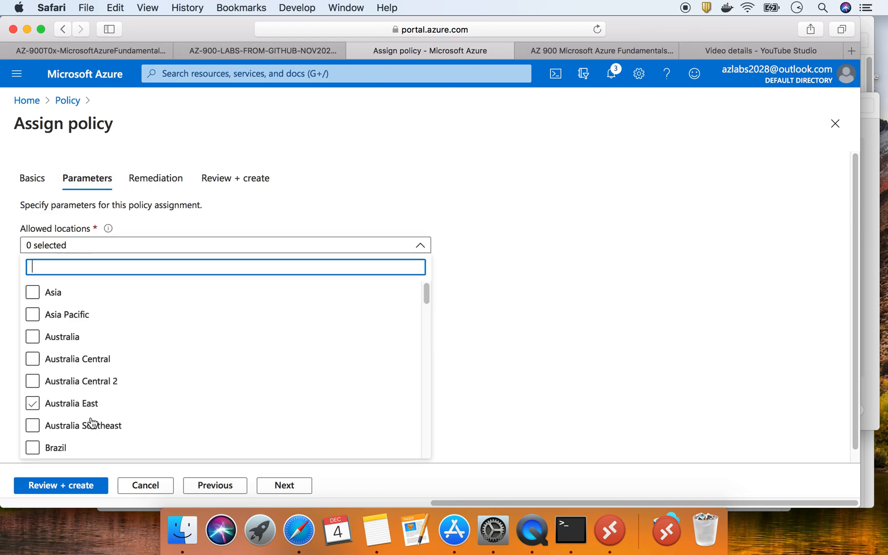
scroll(129, 382, "down", 10)
scroll(131, 385, "up", 2)
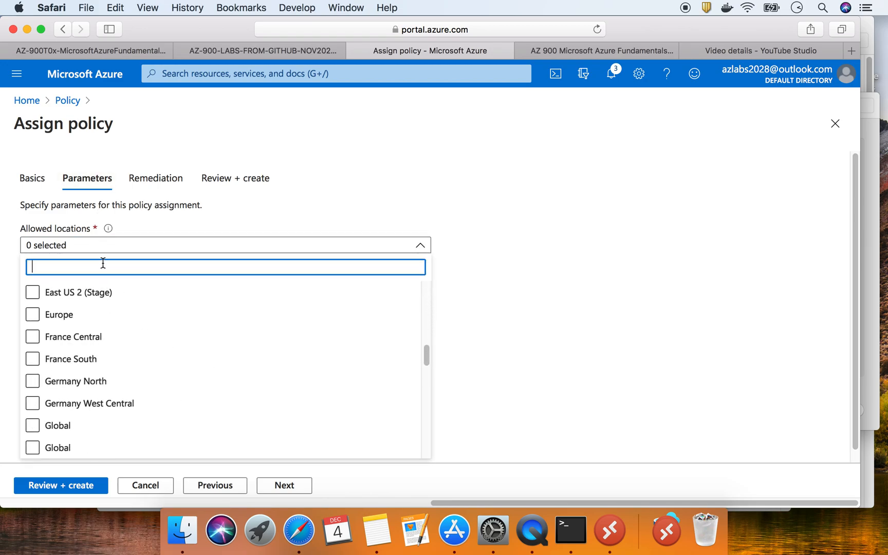
type("US")
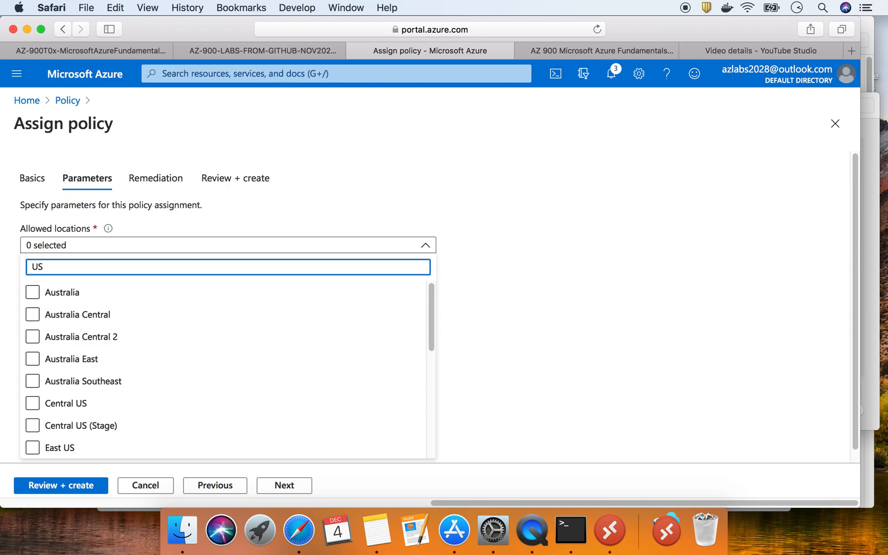
scroll(115, 390, "down", 5)
Allow East US, East US 2, North Central US and South Central US, excluding East US Stage regions
left_click(33, 336)
left_click(32, 359)
left_click(33, 381)
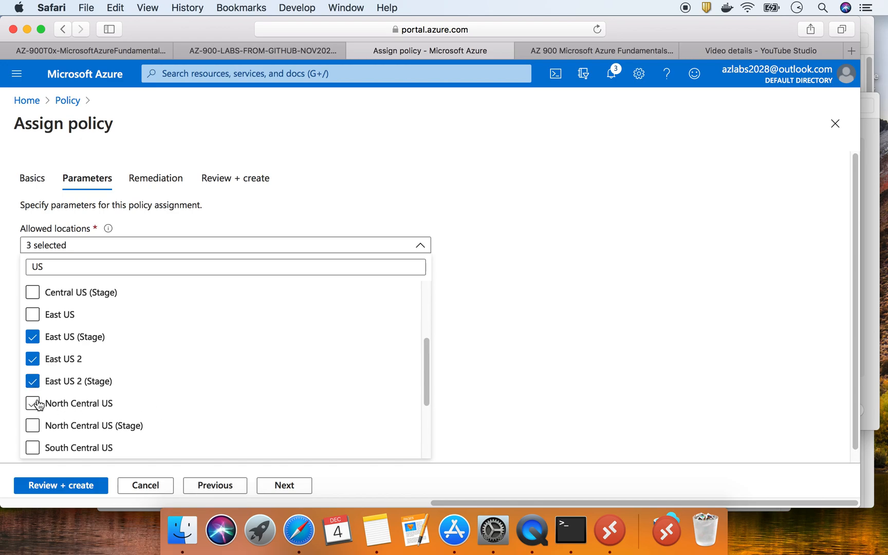
left_click(38, 405)
left_click(36, 424)
left_click(32, 449)
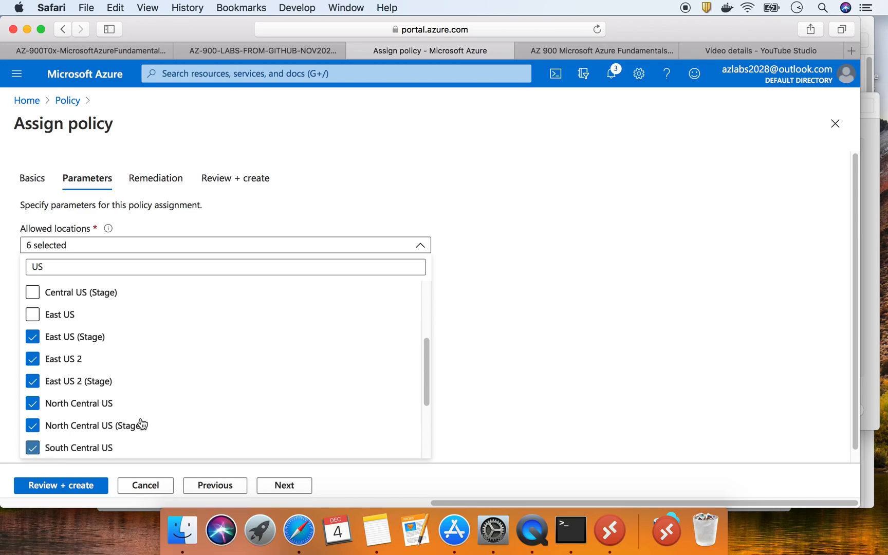
left_click(33, 314)
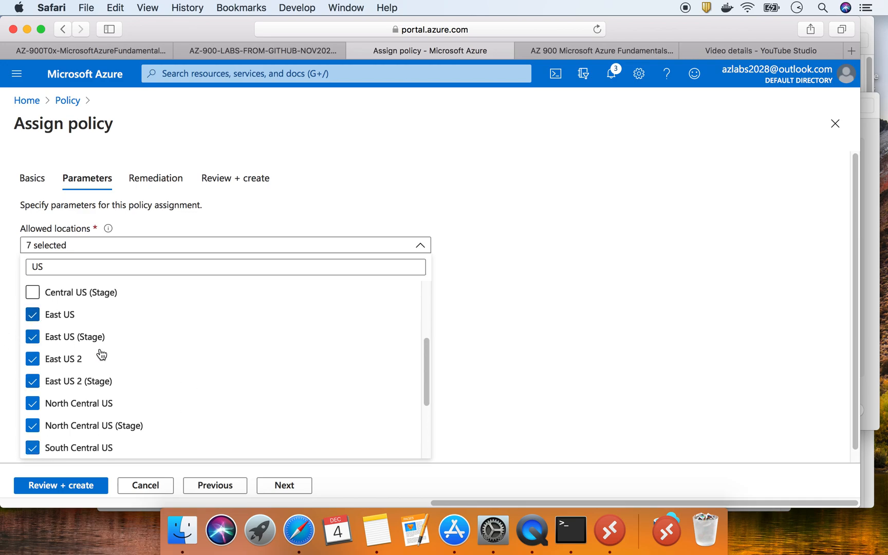
left_click(33, 336)
left_click(32, 381)
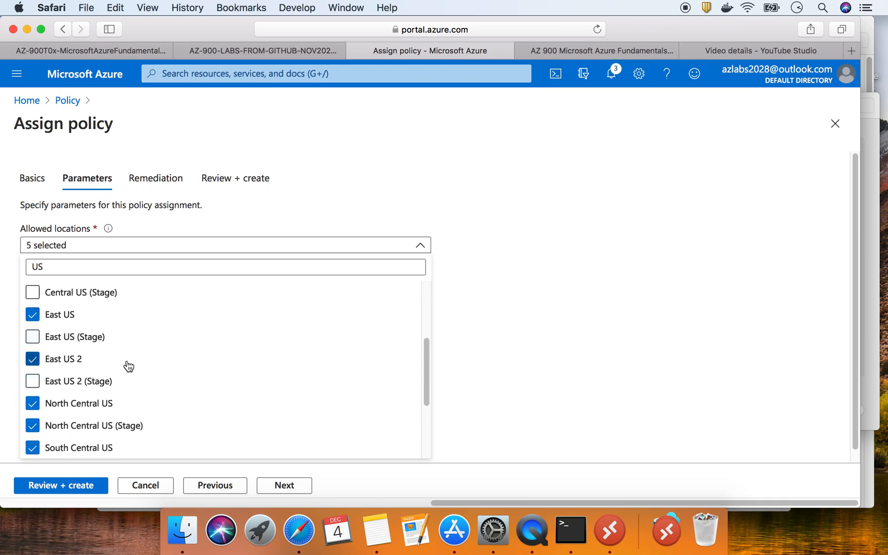
scroll(293, 390, "down", 5)
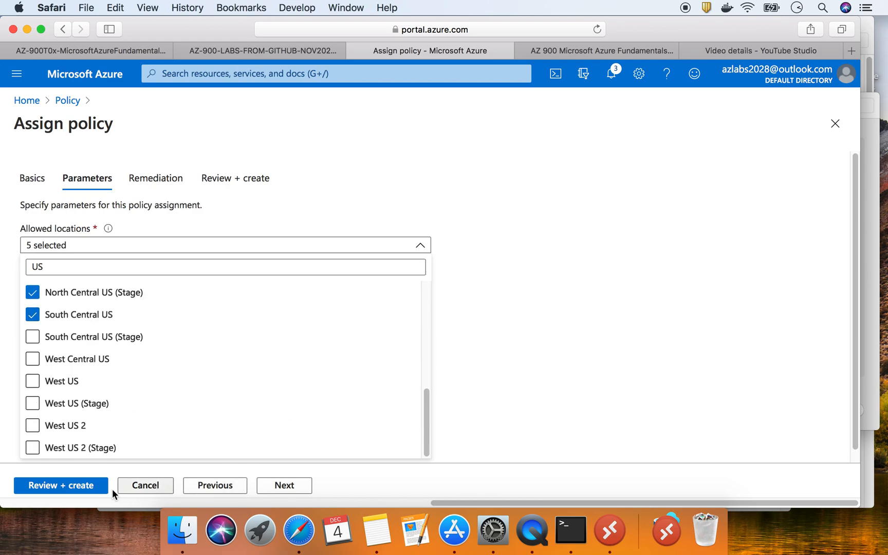
left_click(93, 487)
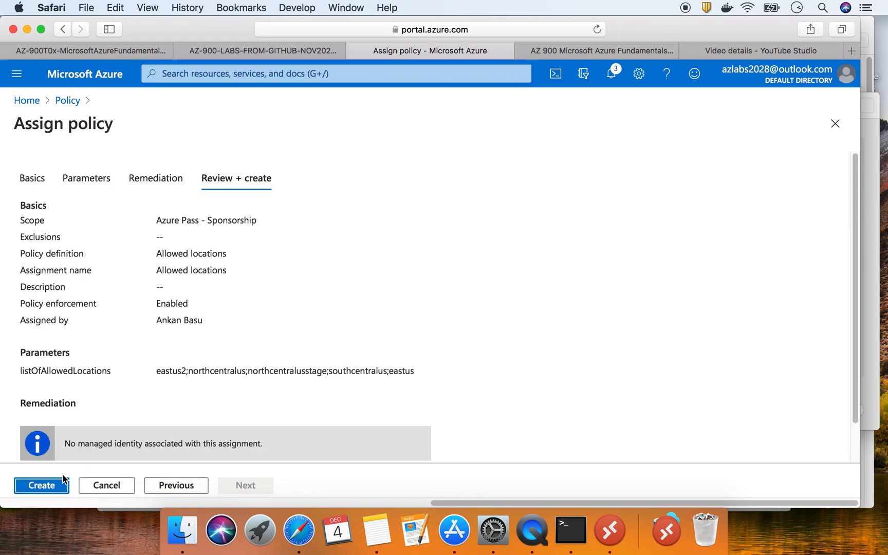
Create the Allowed locations assignment, then return to the GitHub lab instructions at step 8
left_click(62, 483)
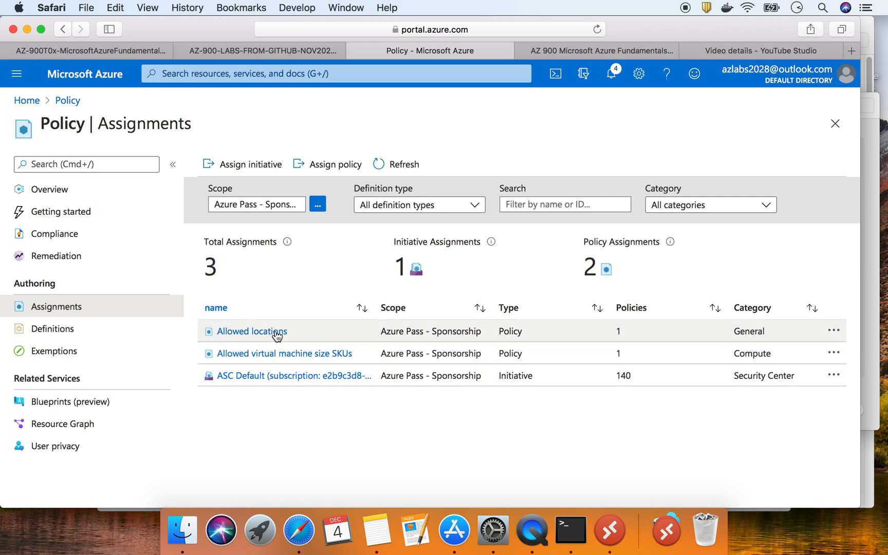
left_click(108, 52)
scroll(222, 296, "down", 10)
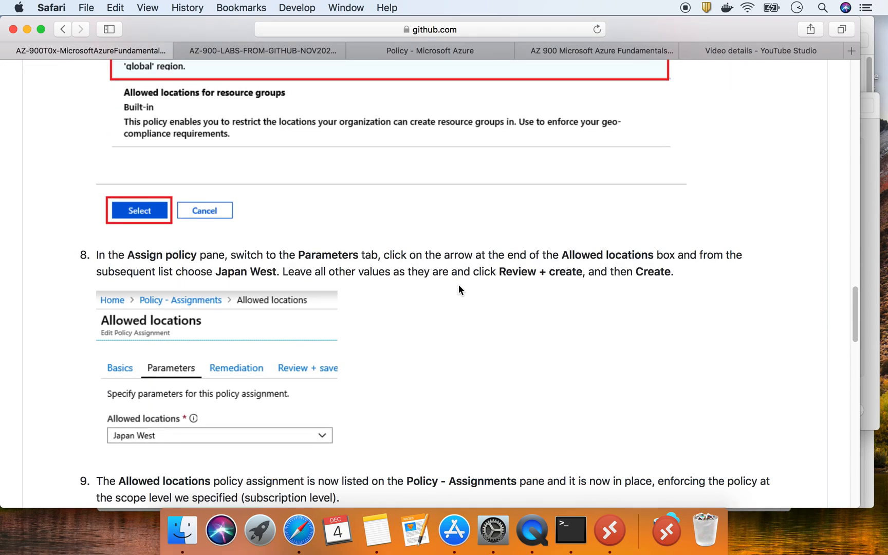
scroll(470, 290, "down", 8)
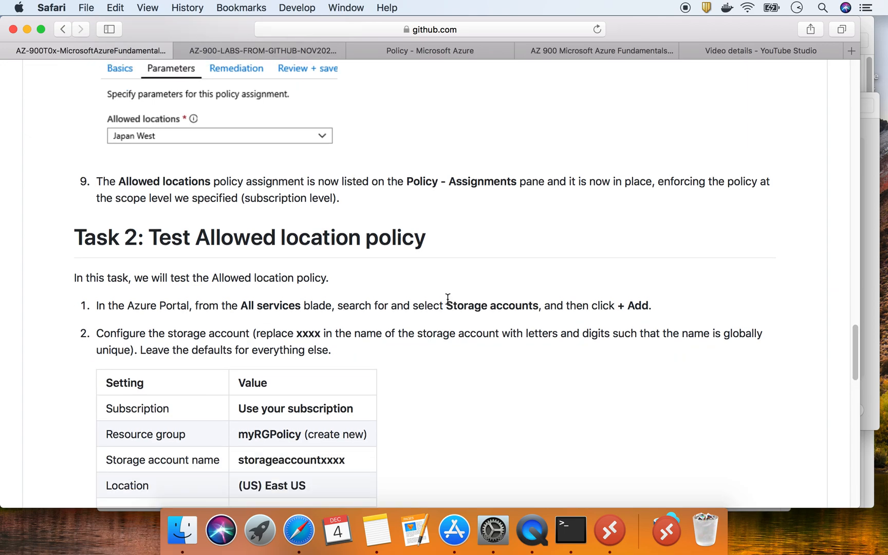
scroll(447, 298, "down", 3)
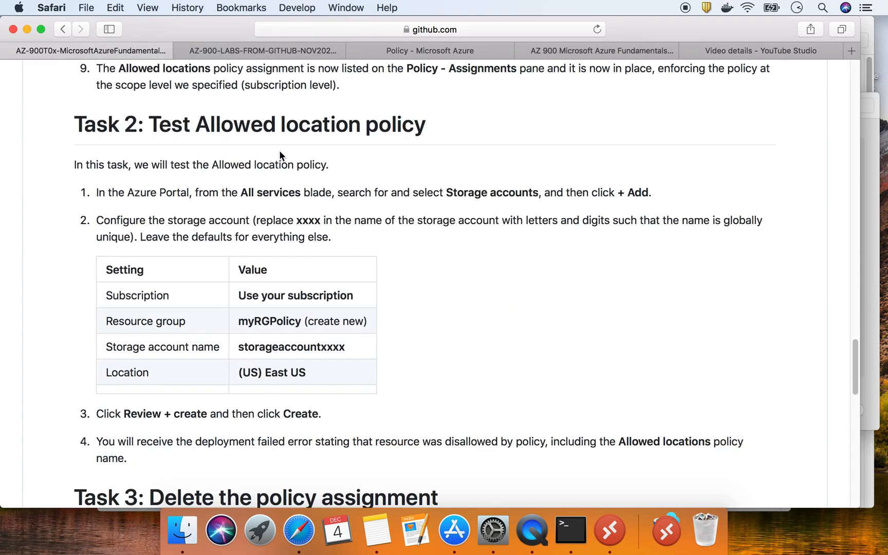
triple_click(321, 125)
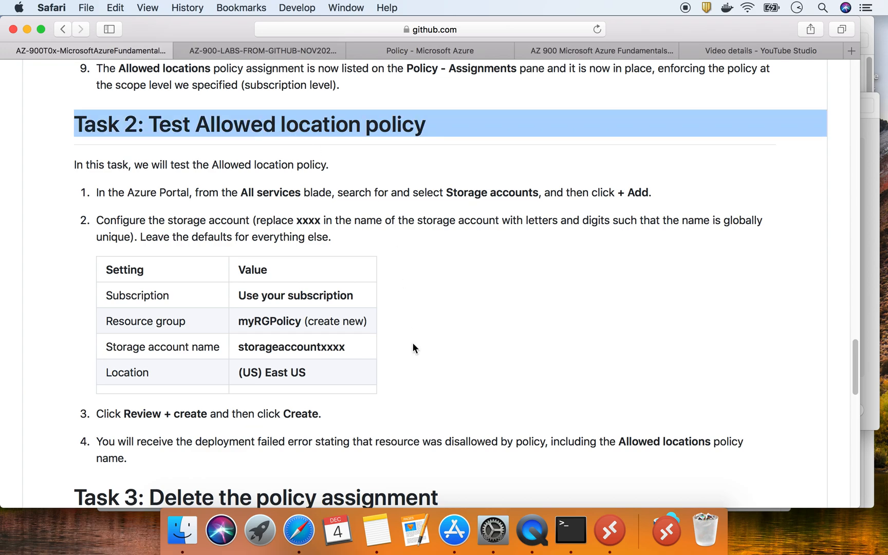
scroll(413, 343, "down", 1)
scroll(414, 342, "down", 3)
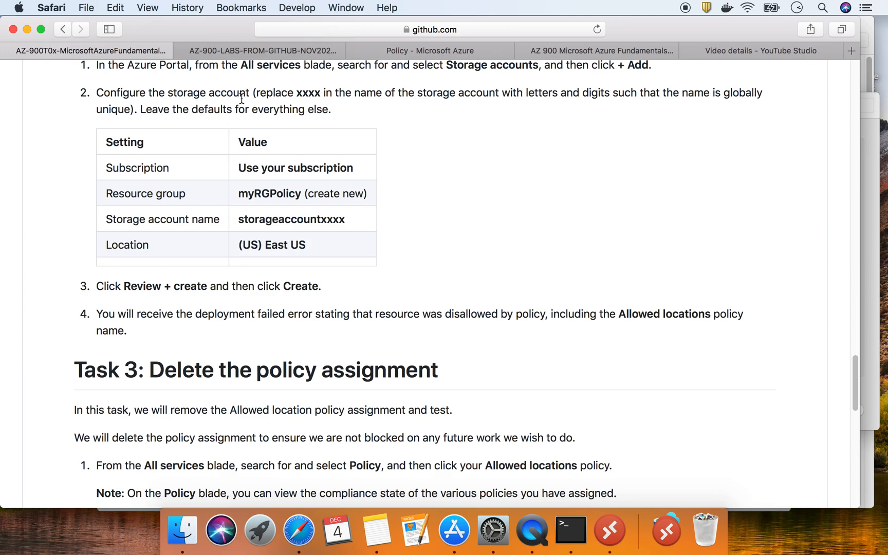
From Azure Home, open the myRGTags resource group via Recent resources and choose + Add
left_click(439, 49)
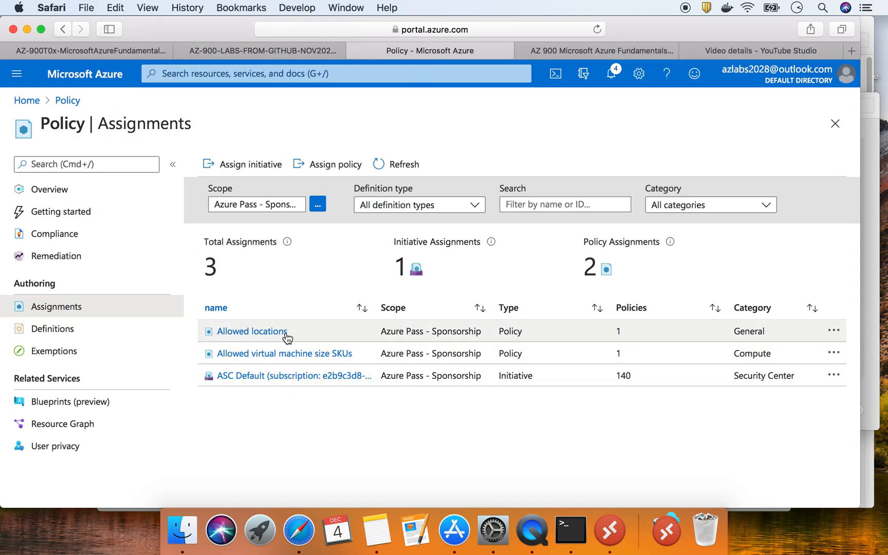
left_click(26, 100)
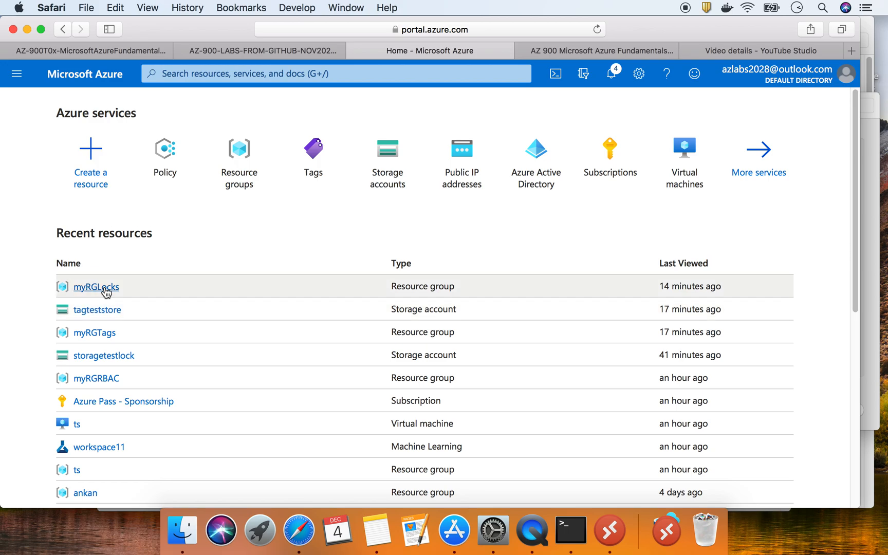
left_click(109, 338)
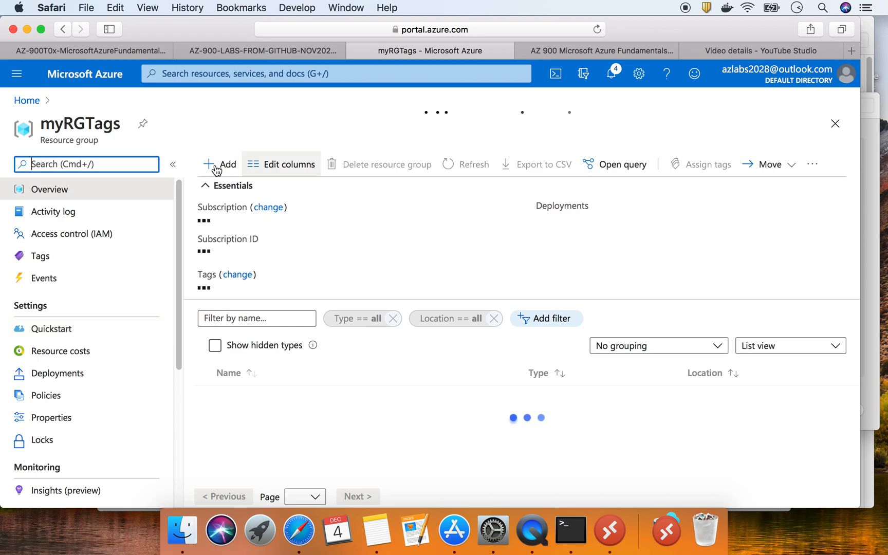
left_click(228, 170)
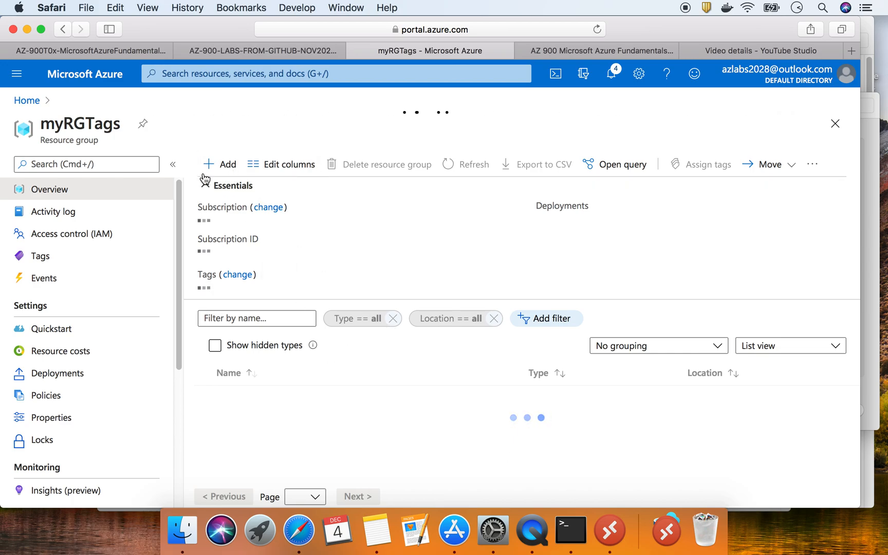
left_click(104, 53)
scroll(310, 416, "up", 3)
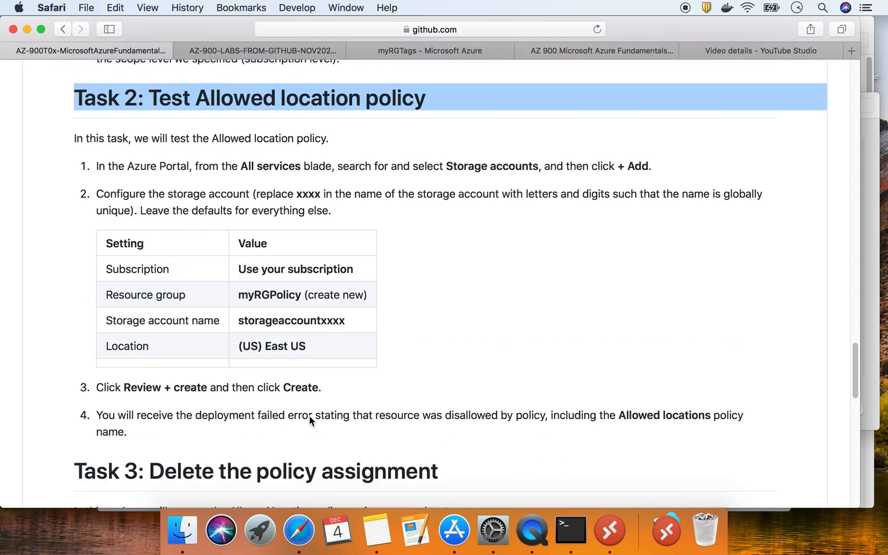
triple_click(304, 317)
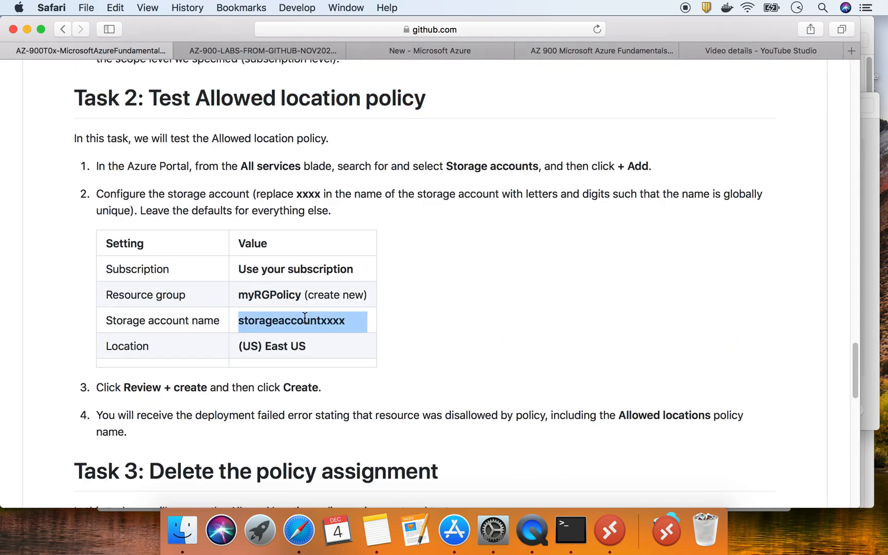
triple_click(296, 343)
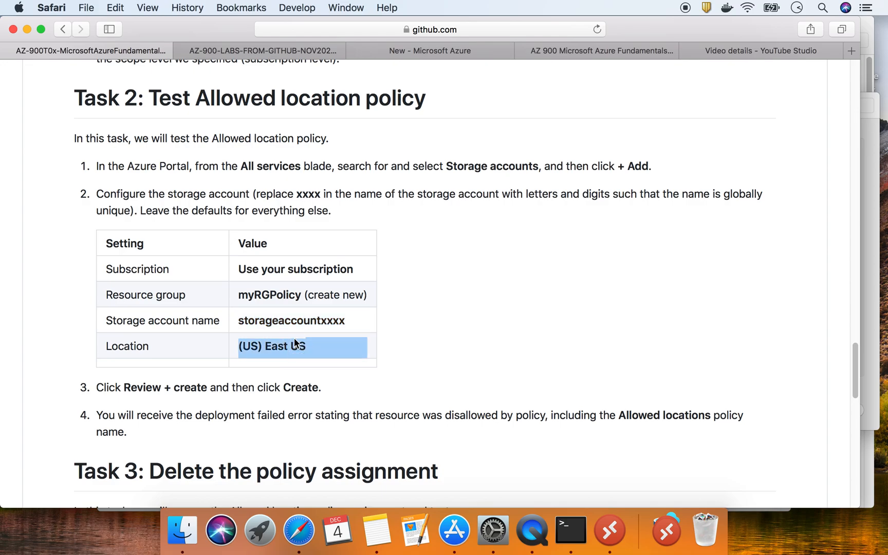
scroll(372, 298, "up", 10)
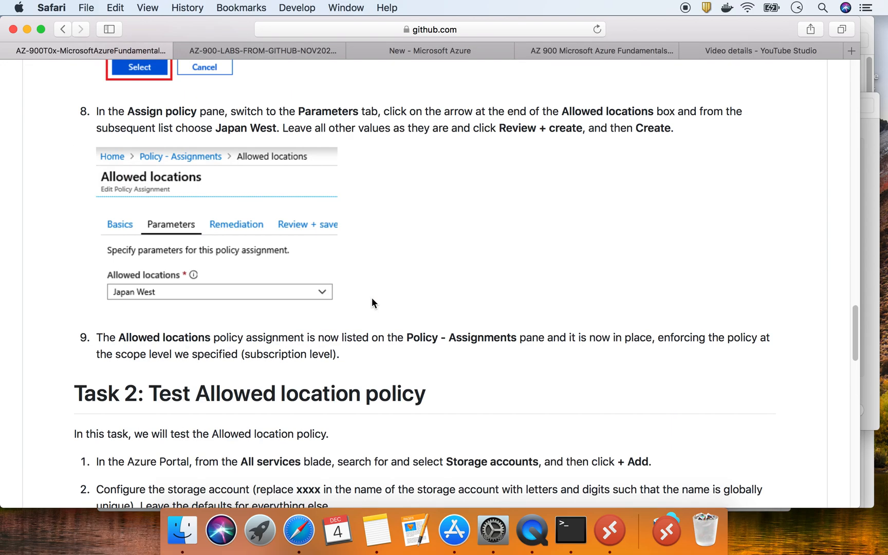
scroll(372, 297, "up", 10)
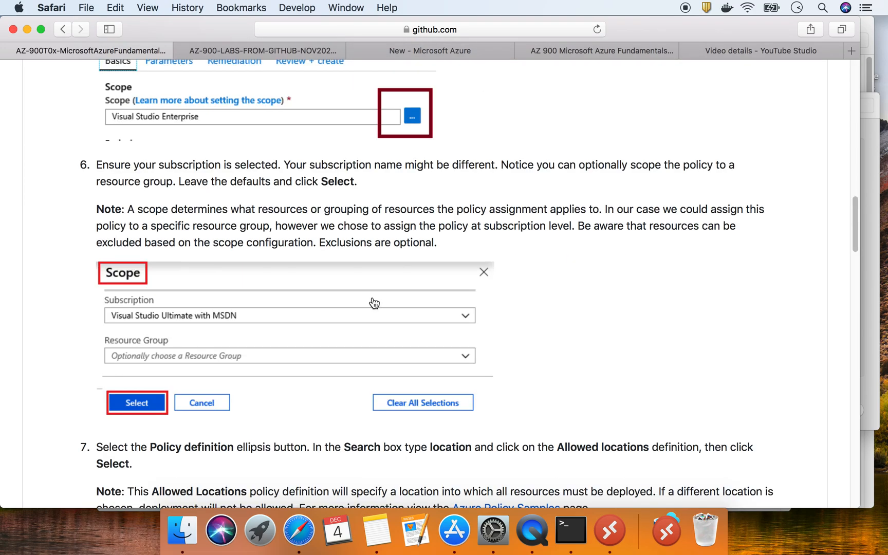
scroll(372, 296, "down", 3)
scroll(374, 302, "down", 15)
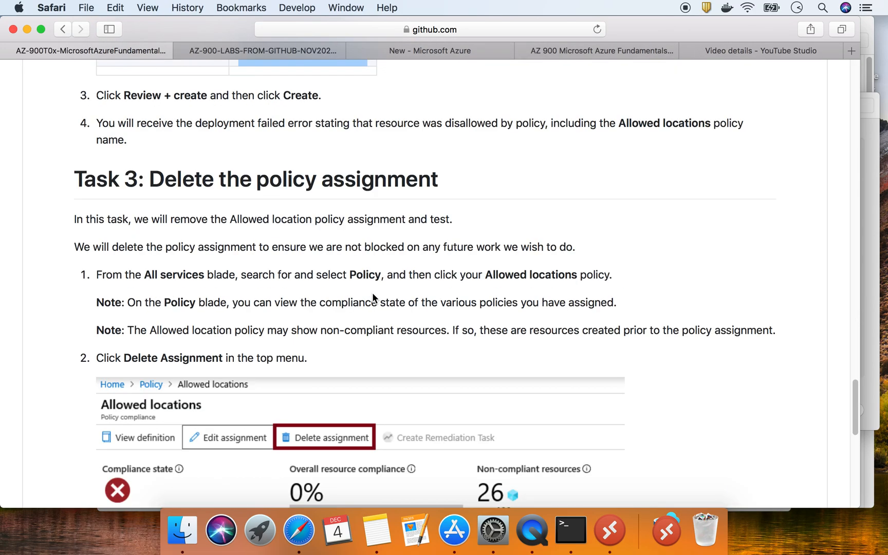
scroll(373, 297, "up", 15)
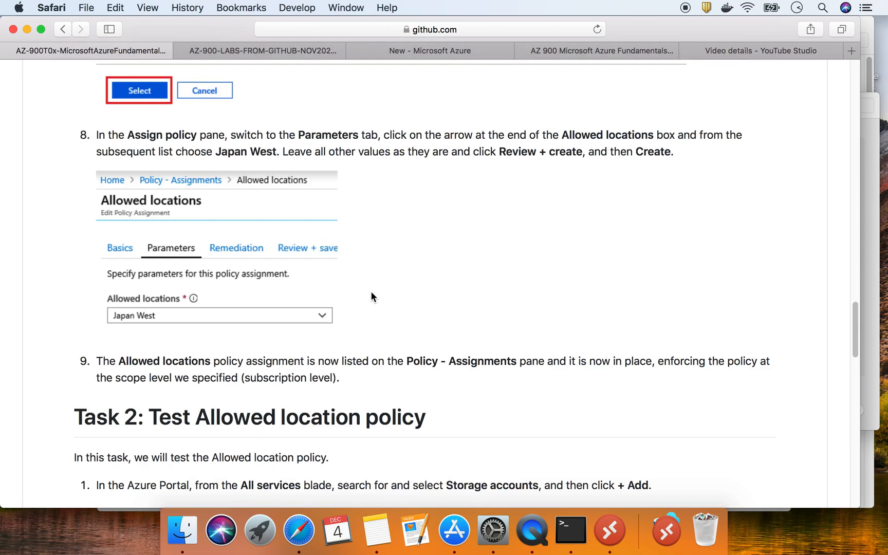
left_click(444, 48)
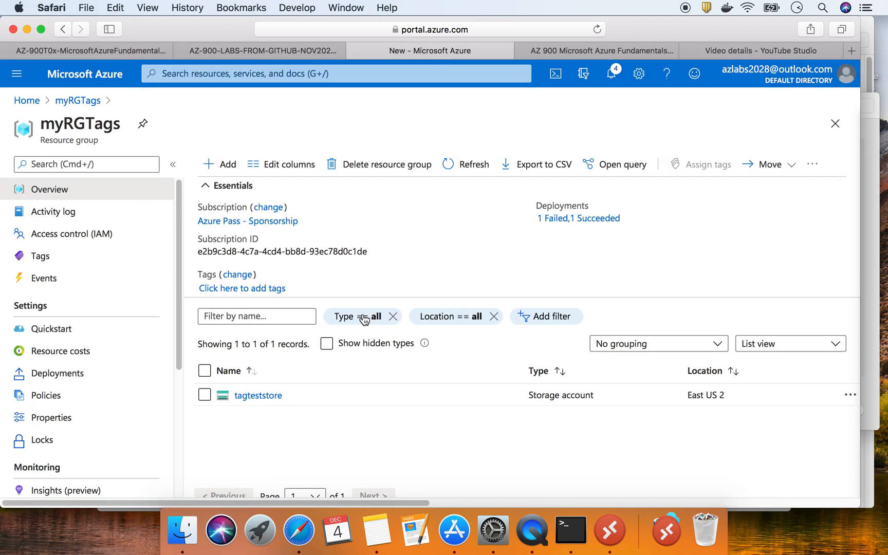
Pick Windows Server 2016 Datacenter from the Marketplace to create a VM in myRGTags
left_click(220, 165)
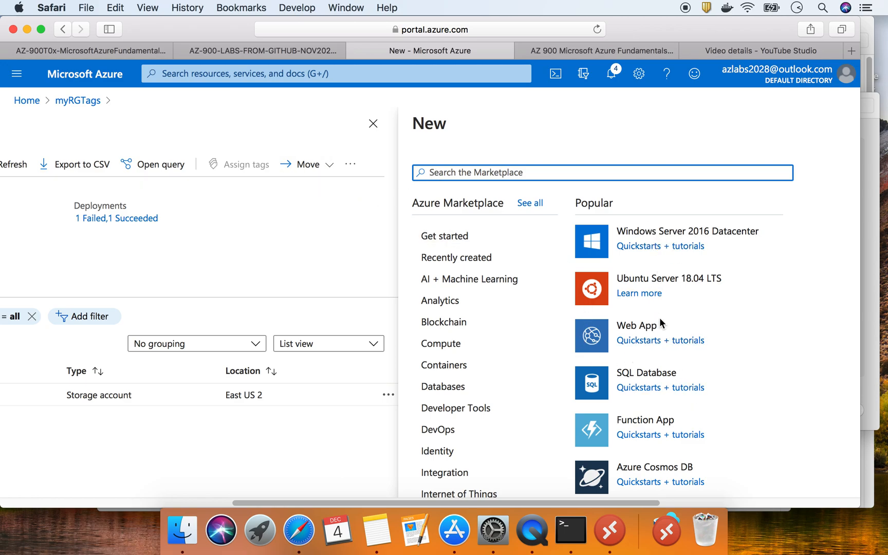
left_click(651, 234)
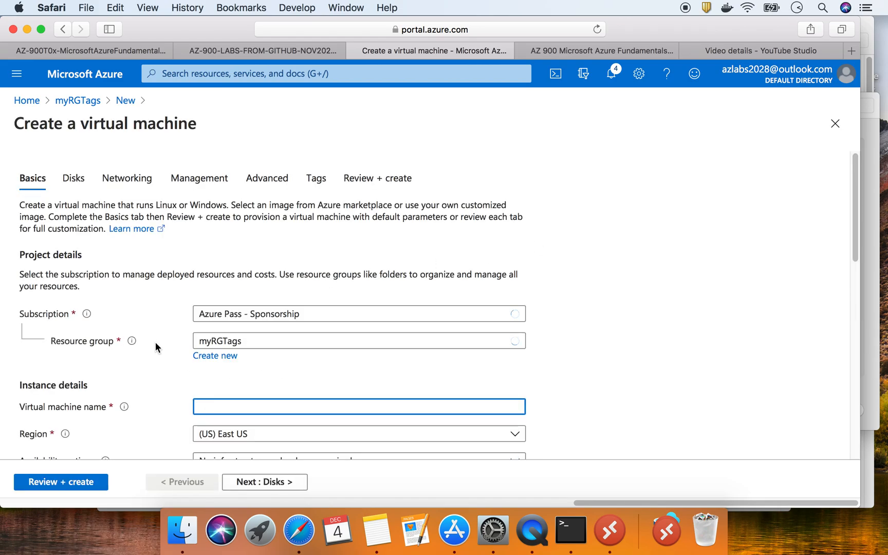
Name the virtual machine testwin and set its region to North Europe
scroll(155, 342, "down", 1)
type("test")
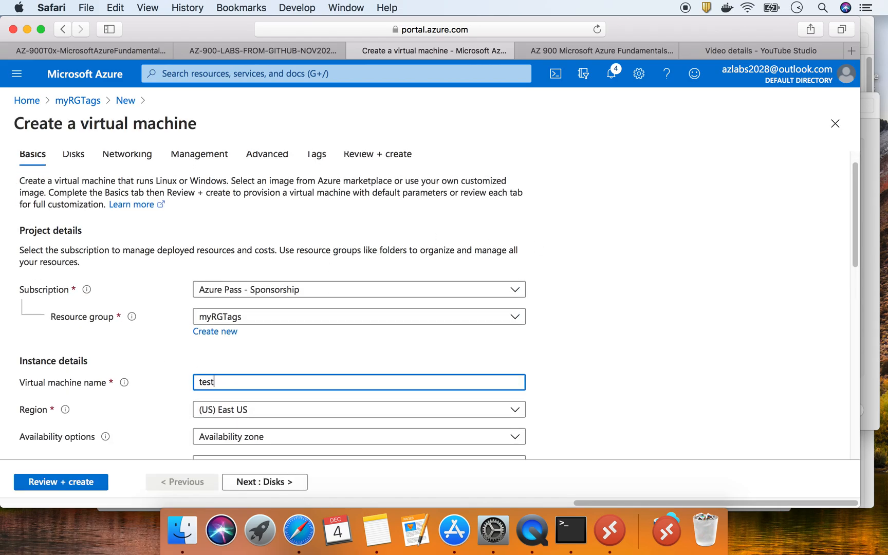
type("win")
scroll(218, 383, "down", 5)
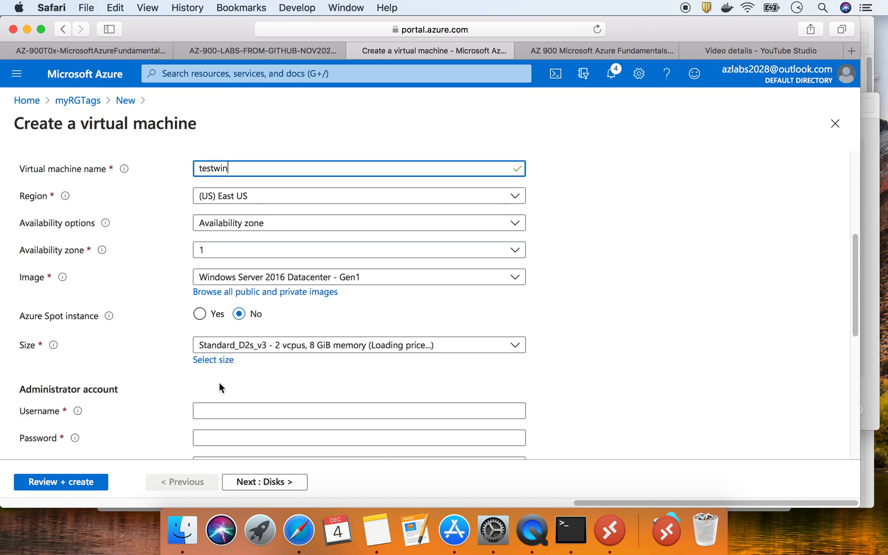
left_click(251, 201)
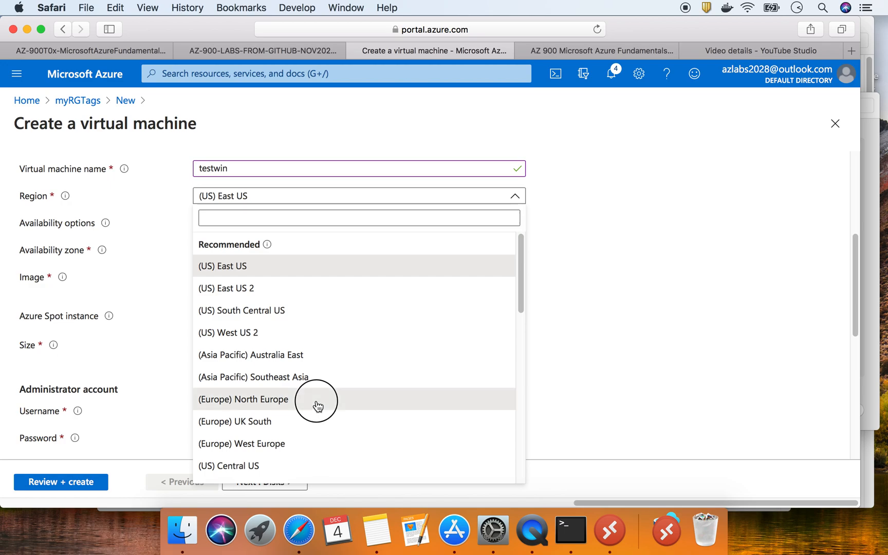
left_click(314, 401)
left_click(628, 308)
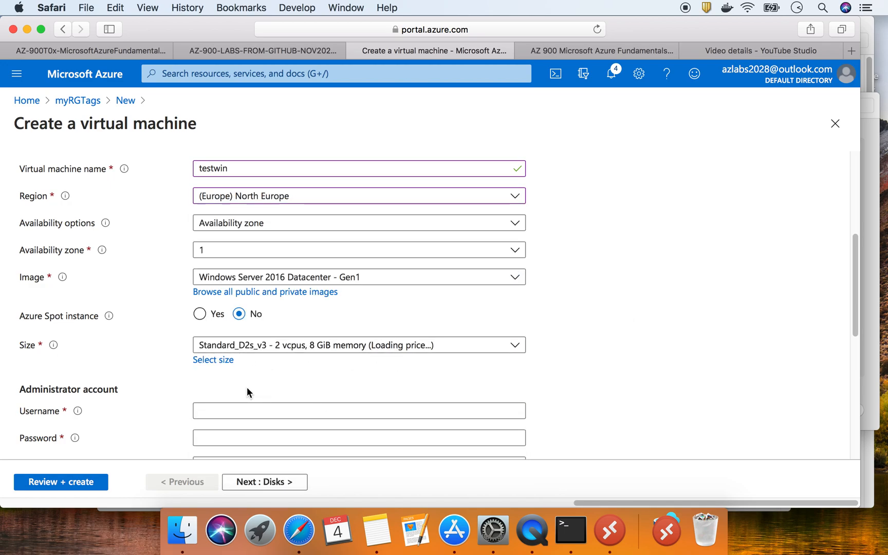
scroll(238, 386, "down", 4)
Enter the administrator username, password and password confirmation, then send the VM to validation
left_click(222, 310)
type("student")
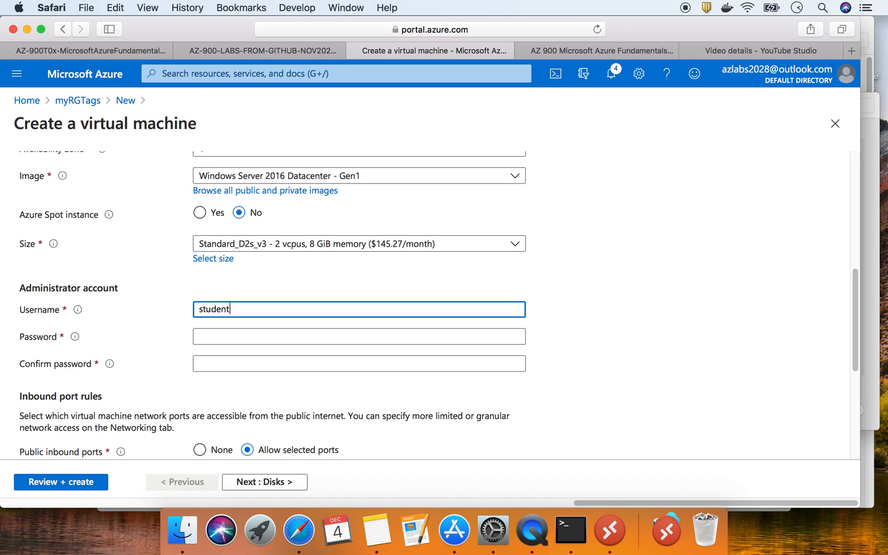
key("Tab")
type("••")
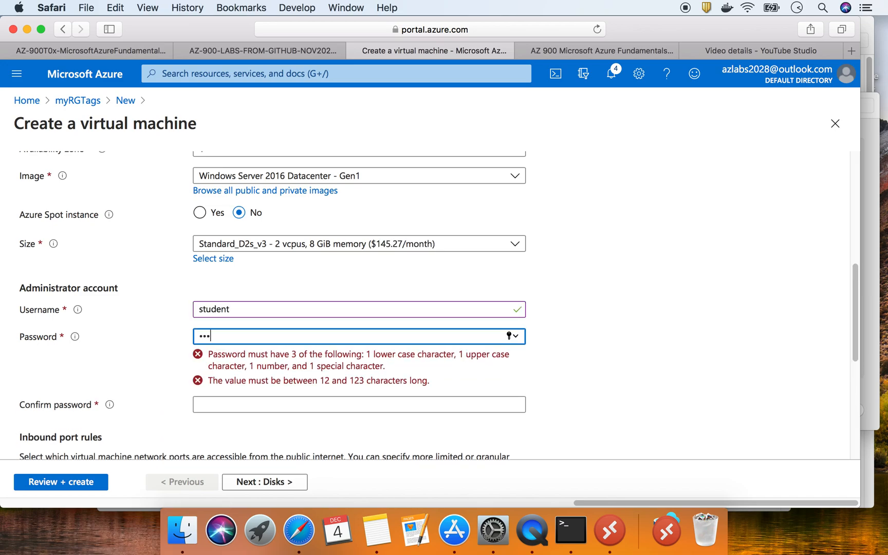
type("•••••")
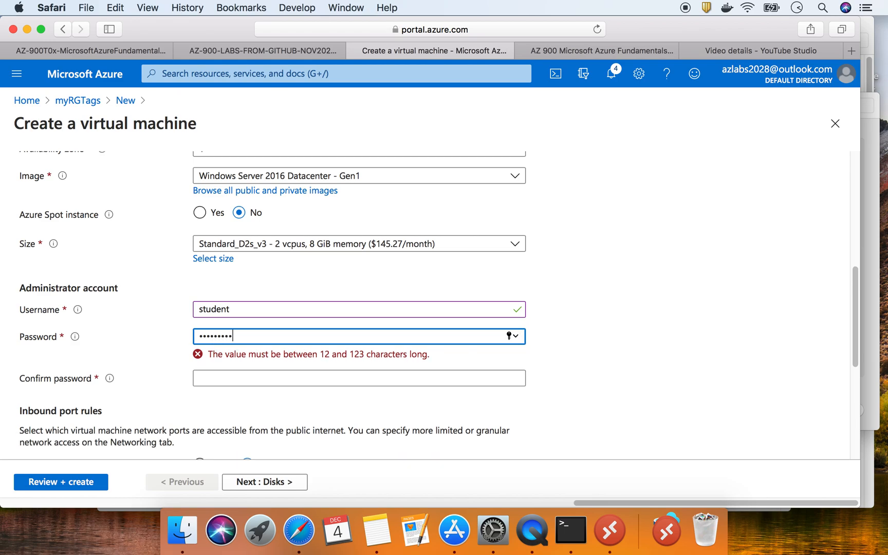
type("•")
key("Tab")
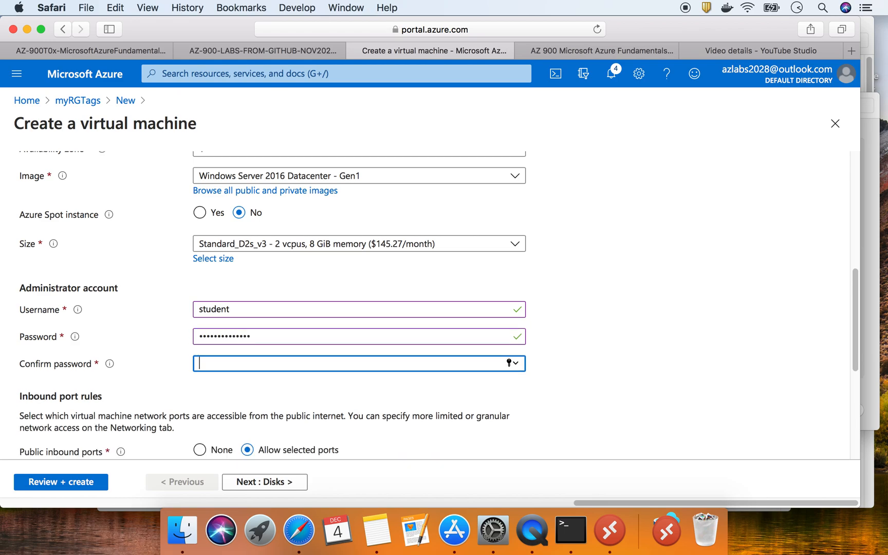
type("••")
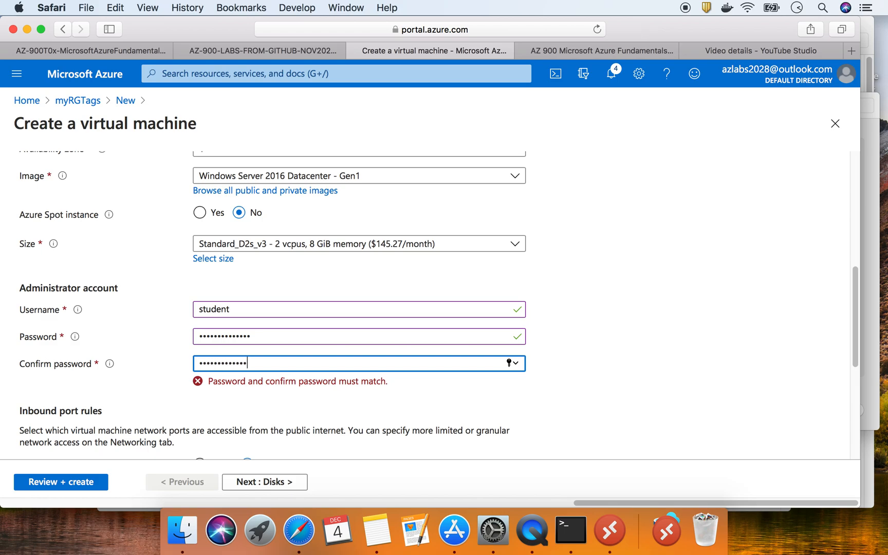
type("•")
scroll(212, 334, "down", 5)
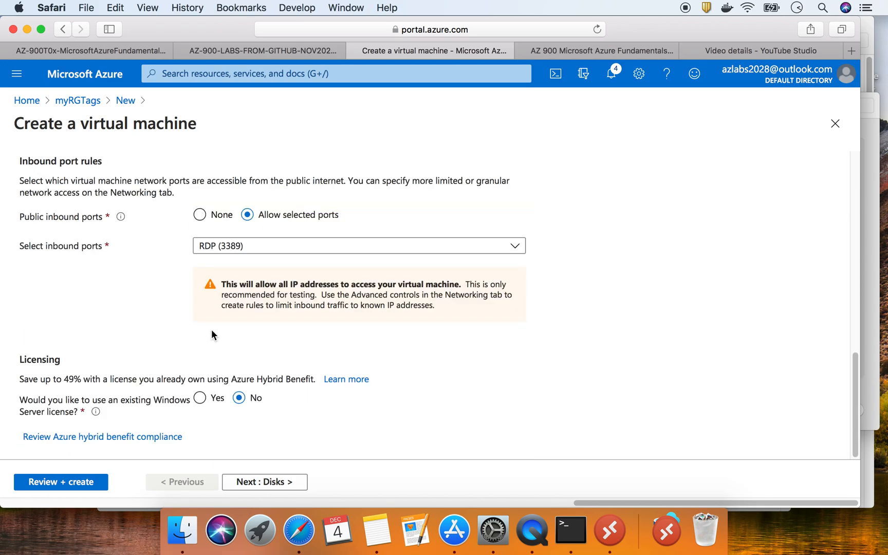
left_click(61, 482)
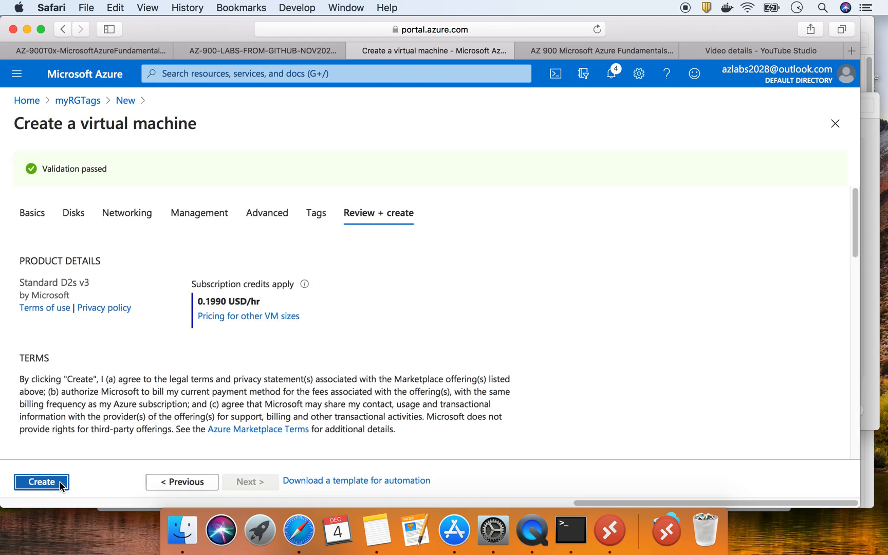
Deploy the validated testwin VM, which fails with Forbidden on its IP, vnet and NSG
left_click(43, 483)
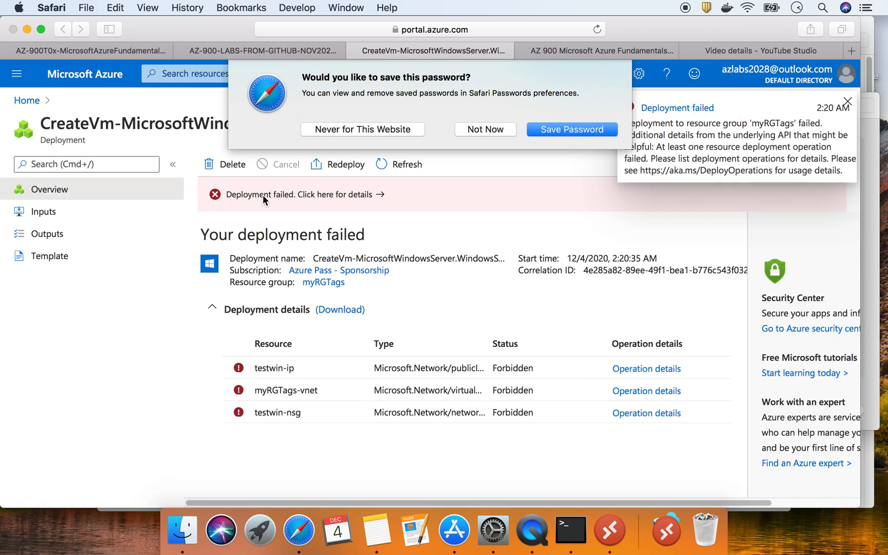
Dismiss the save-password prompt, read the policy-disallowed deployment errors, and return to Home
left_click(487, 132)
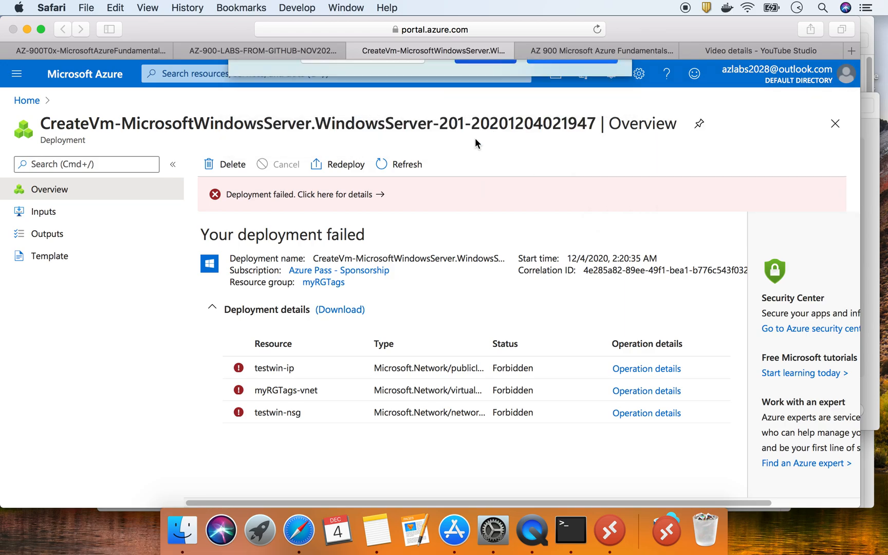
left_click(312, 195)
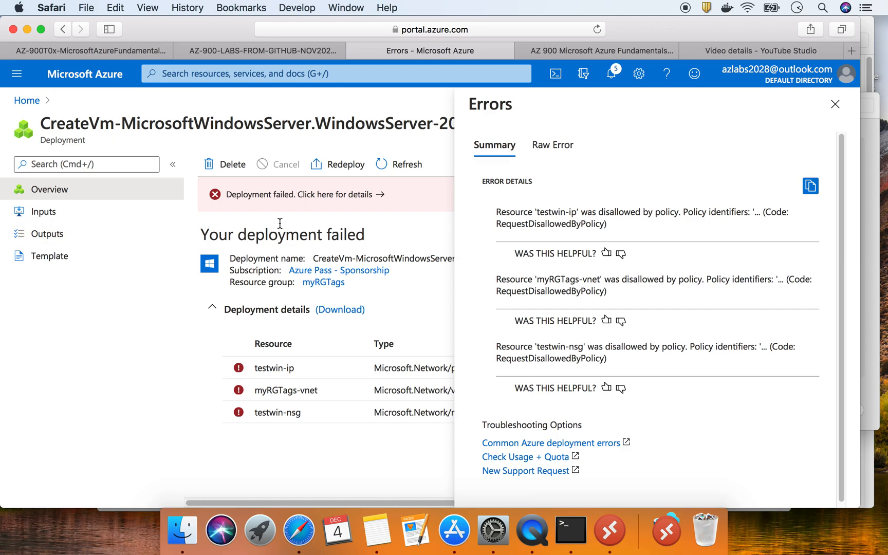
left_click(23, 101)
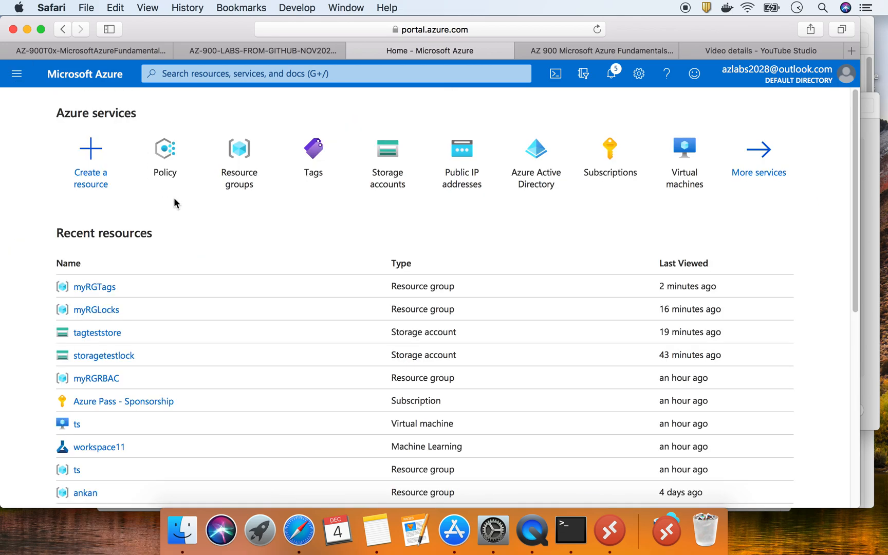
Search the portal for 'virtual' and open the Virtual machines list
mouse_move(242, 184)
left_click(283, 73)
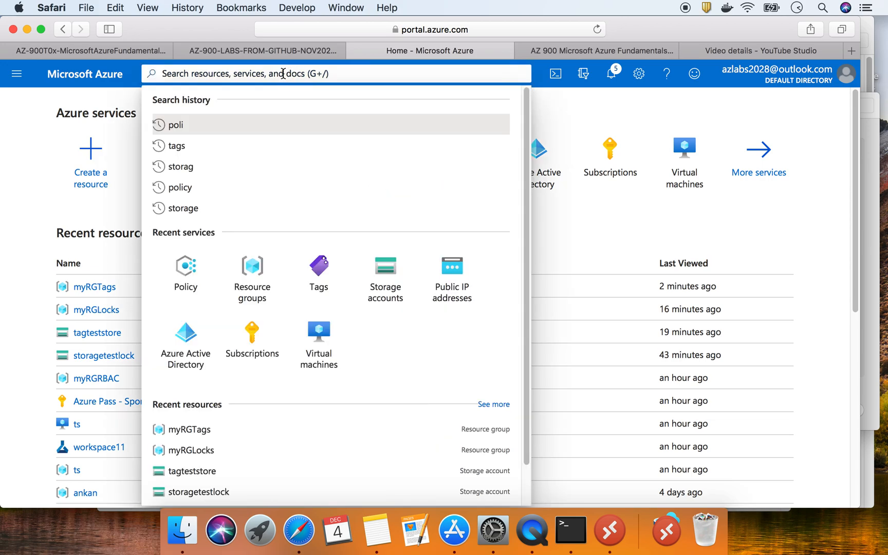
type("virtual")
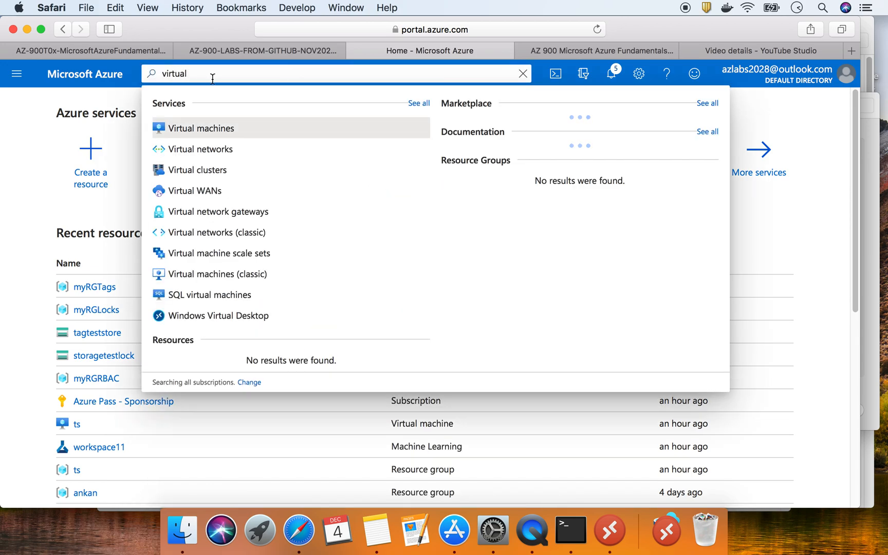
left_click(210, 128)
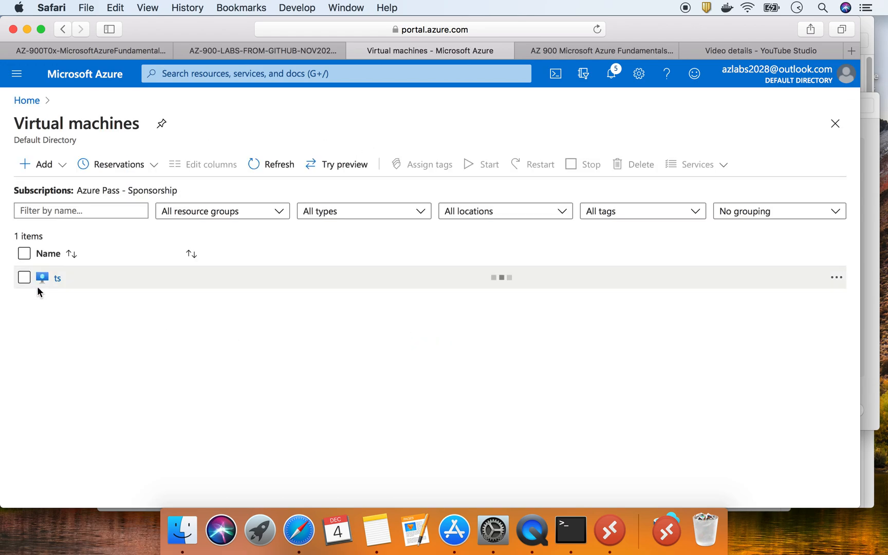
Add a new plain Virtual machine, opening an empty Create a virtual machine form
left_click(40, 164)
left_click(44, 166)
left_click(42, 167)
left_click(44, 166)
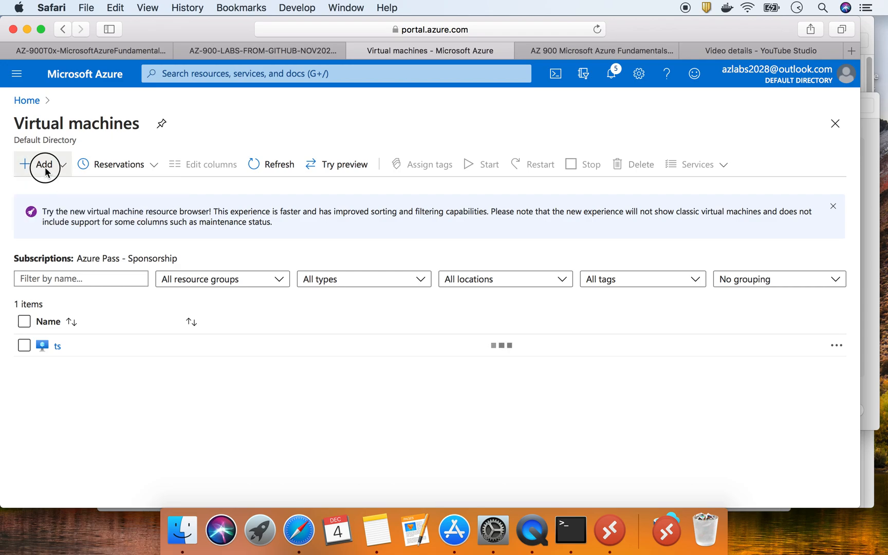
left_click(48, 175)
left_click(50, 191)
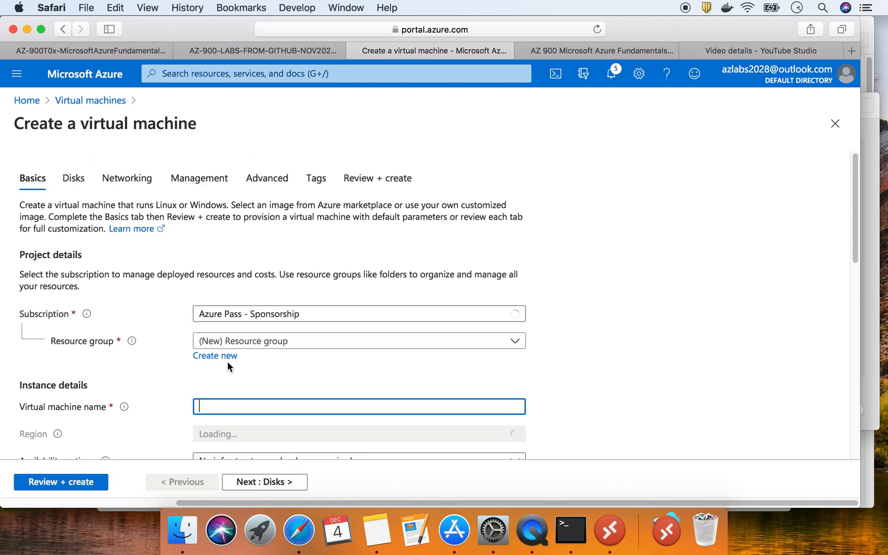
Name the VM testmachine in the new testmachine_group resource group, region East US
scroll(227, 361, "down", 1)
type("testmachine")
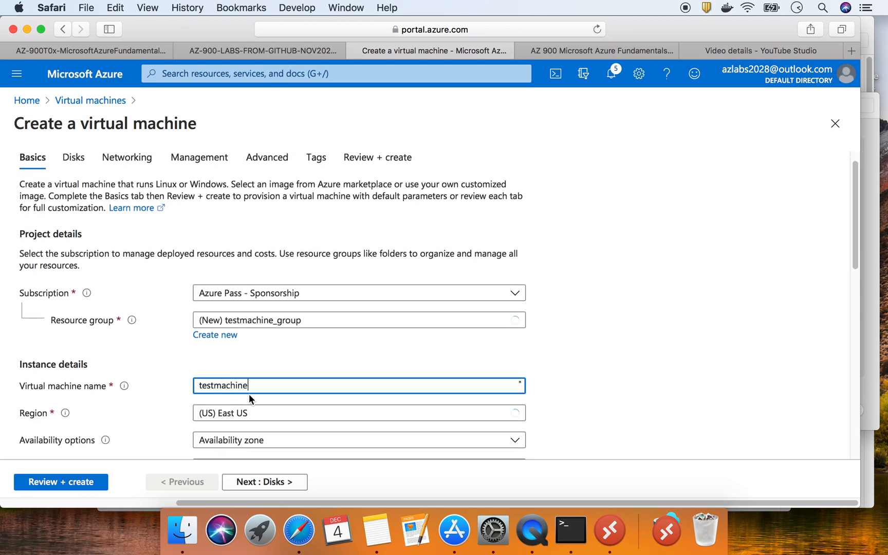
scroll(249, 393, "down", 4)
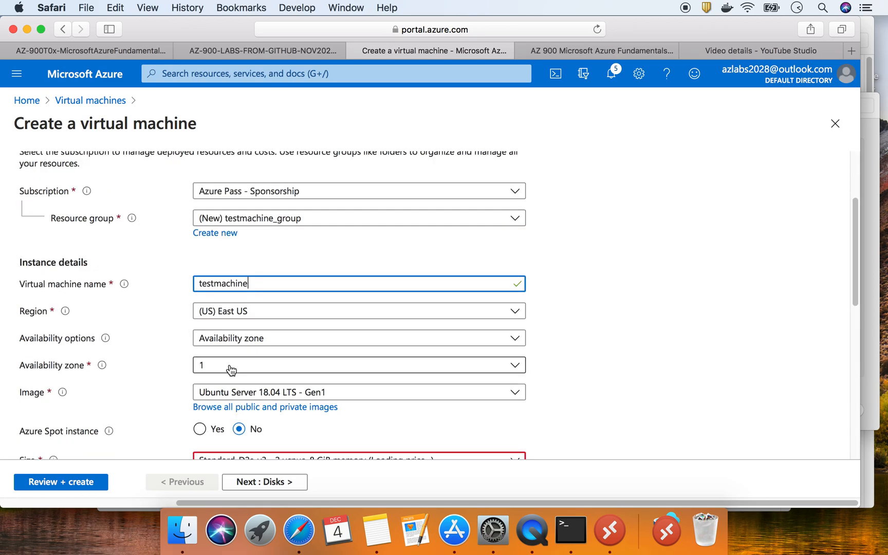
Pick Standard_E2ds_v4 from the E-Series v4 group in the full VM size list
scroll(249, 312, "down", 4)
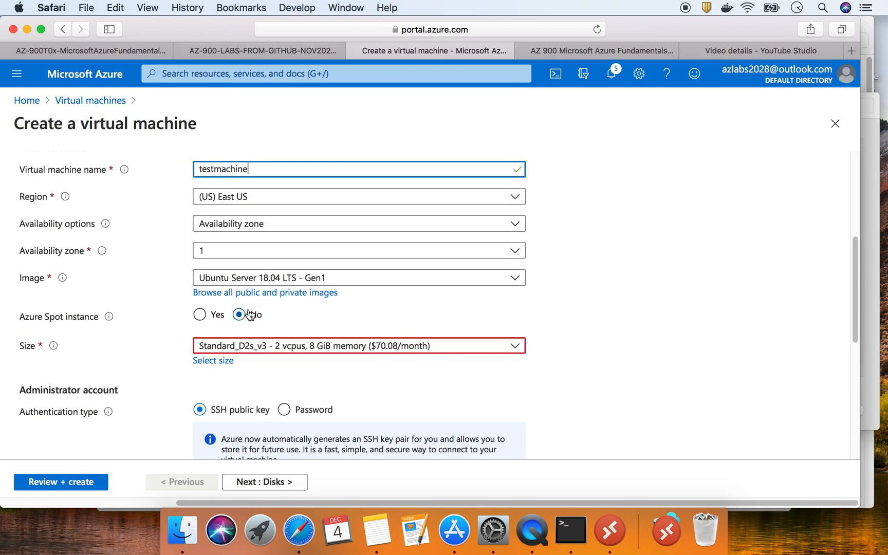
left_click(302, 352)
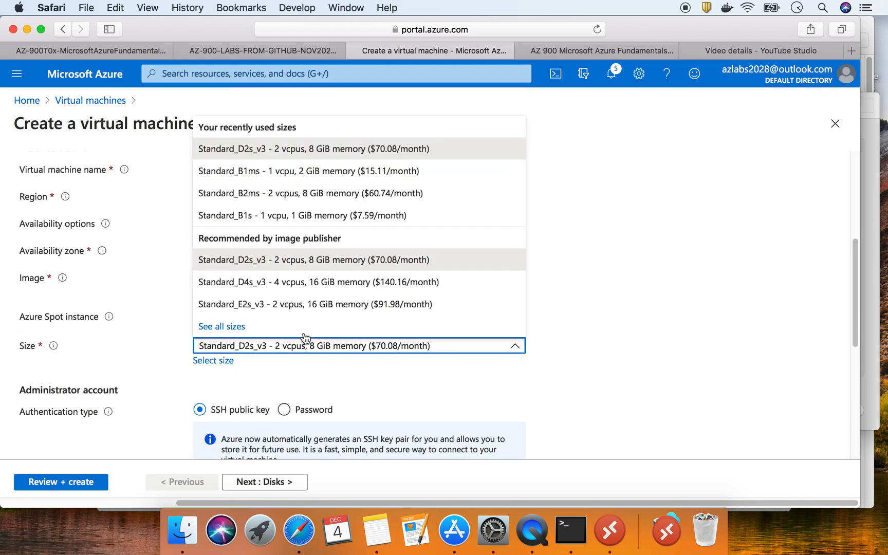
left_click(222, 326)
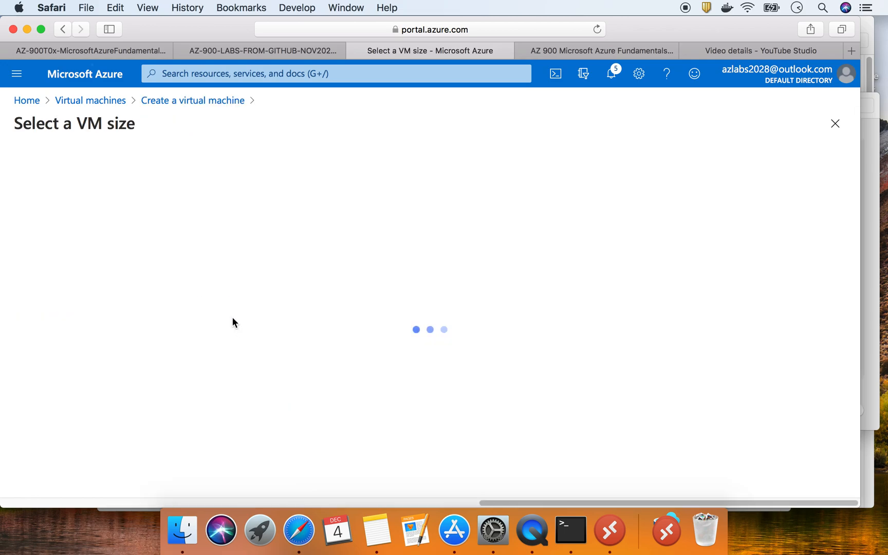
scroll(409, 353, "down", 10)
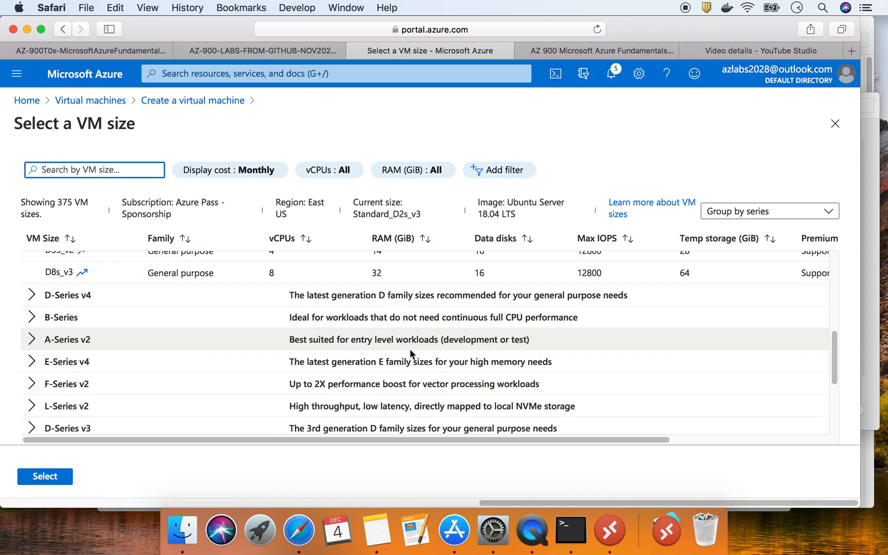
scroll(409, 353, "up", 1)
scroll(60, 337, "up", 1)
left_click(31, 278)
left_click(165, 302)
left_click(45, 476)
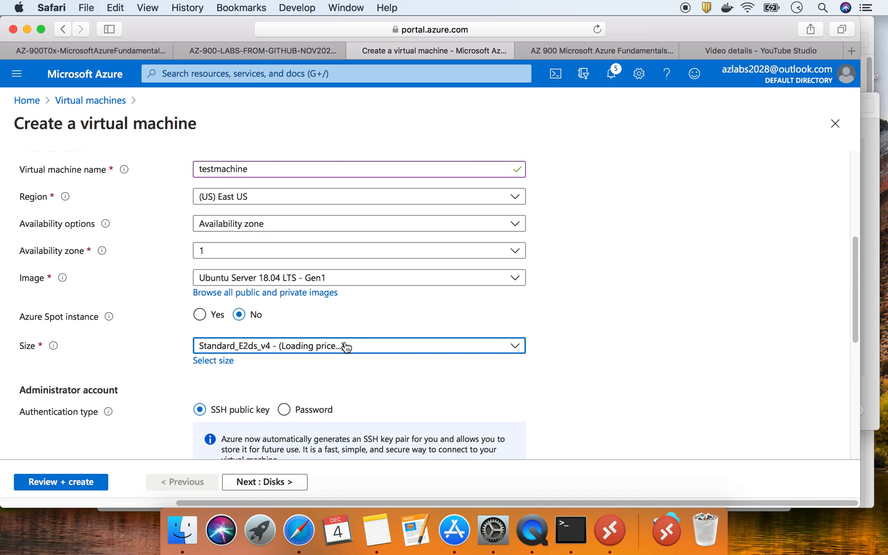
Validate testmachine, download its new private key and start the deployment
scroll(315, 377, "down", 5)
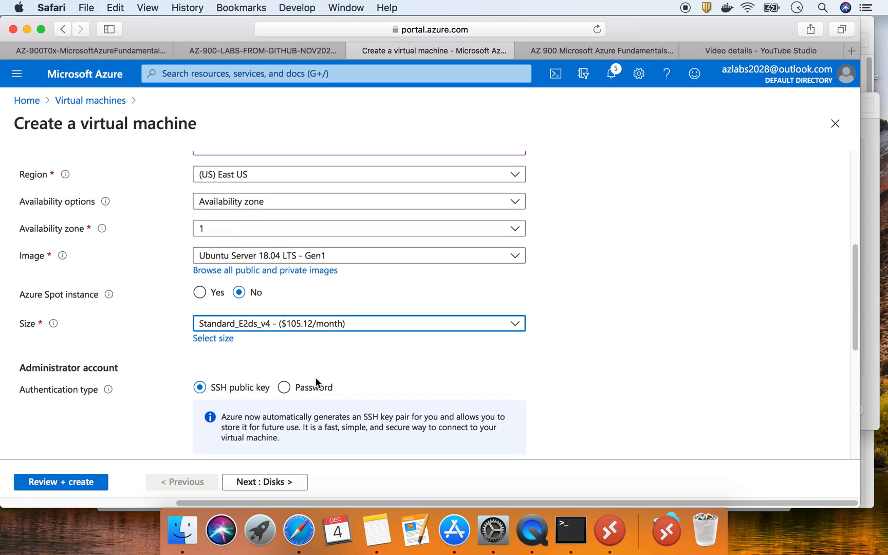
scroll(315, 375, "down", 4)
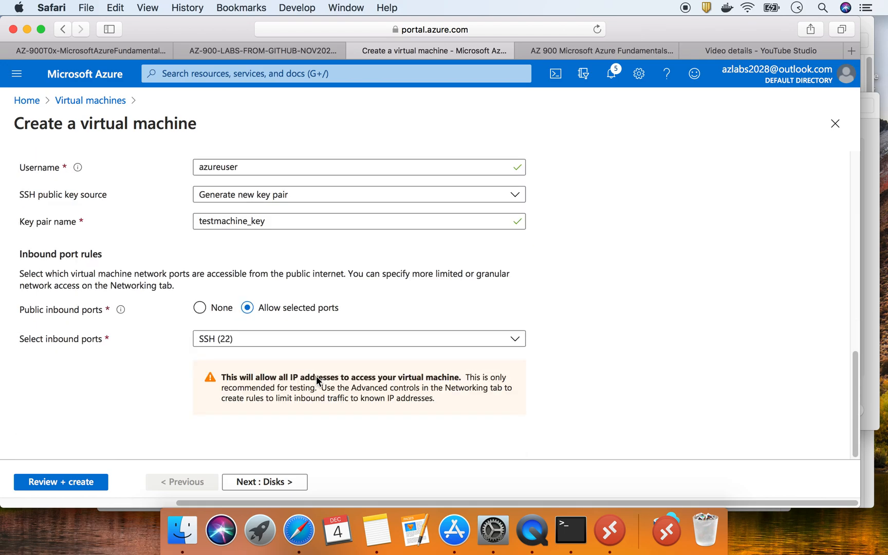
left_click(82, 483)
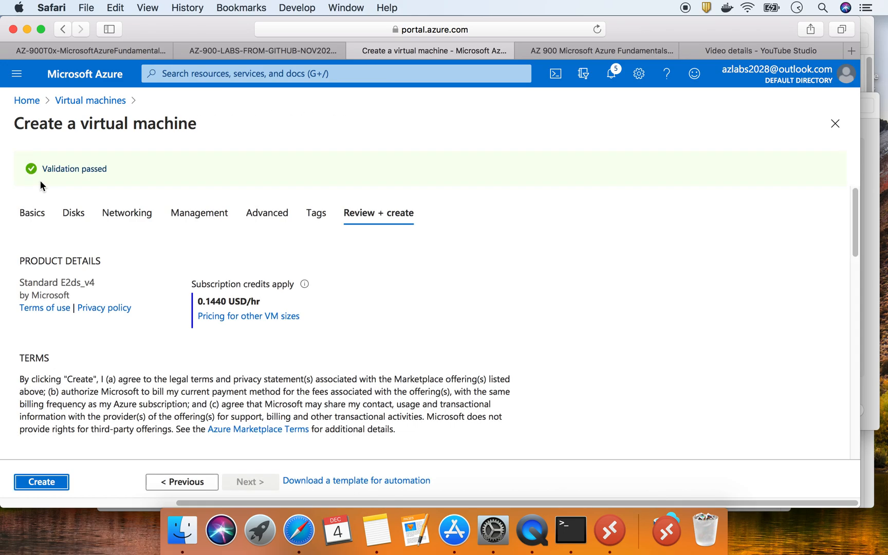
left_click(45, 482)
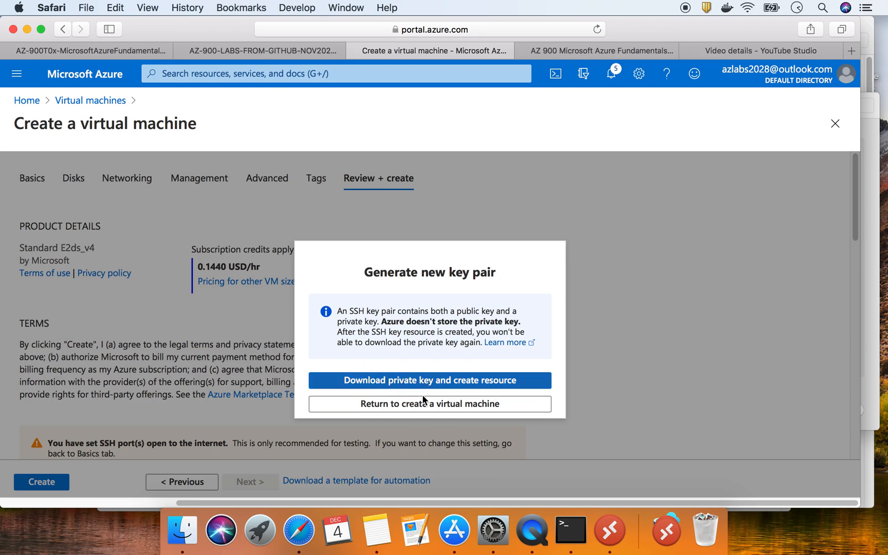
left_click(435, 382)
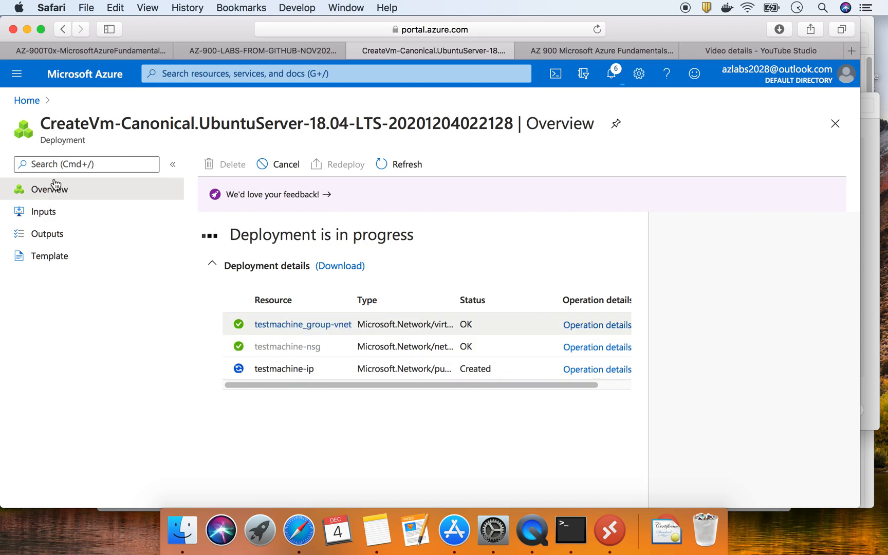
Open the Policy service's assignments list from a new portal home tab
right_click(32, 106)
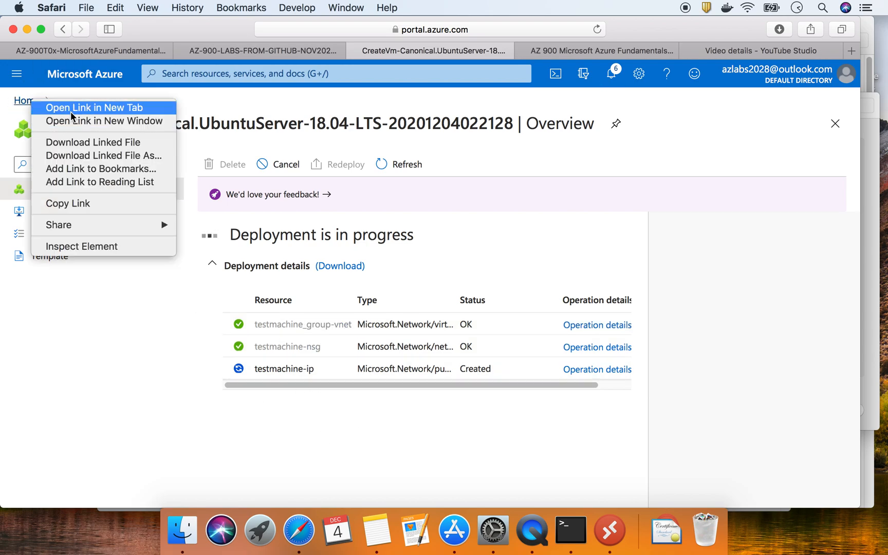
left_click(73, 107)
left_click(471, 51)
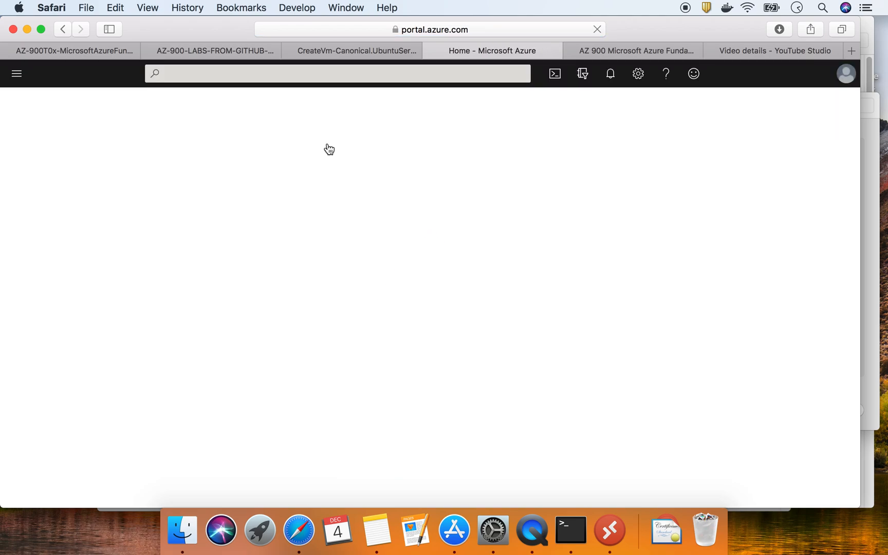
left_click(292, 72)
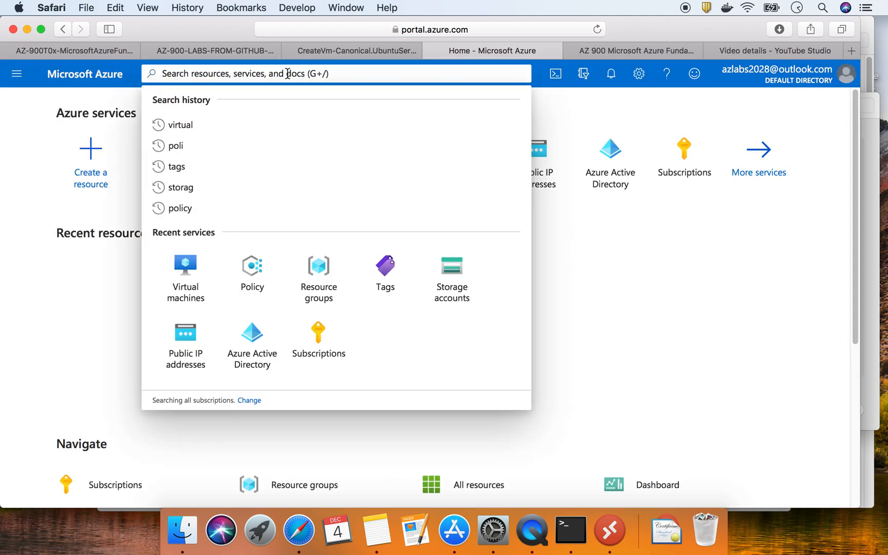
type("policy")
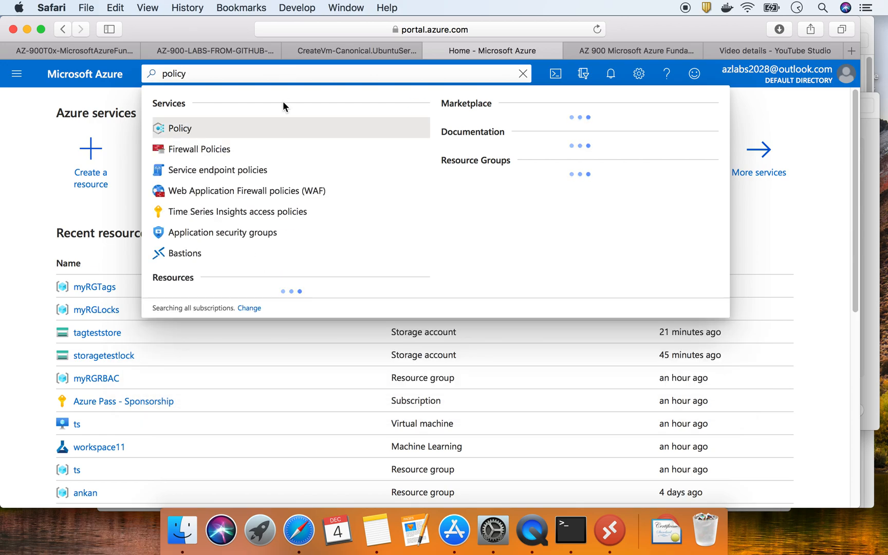
left_click(241, 129)
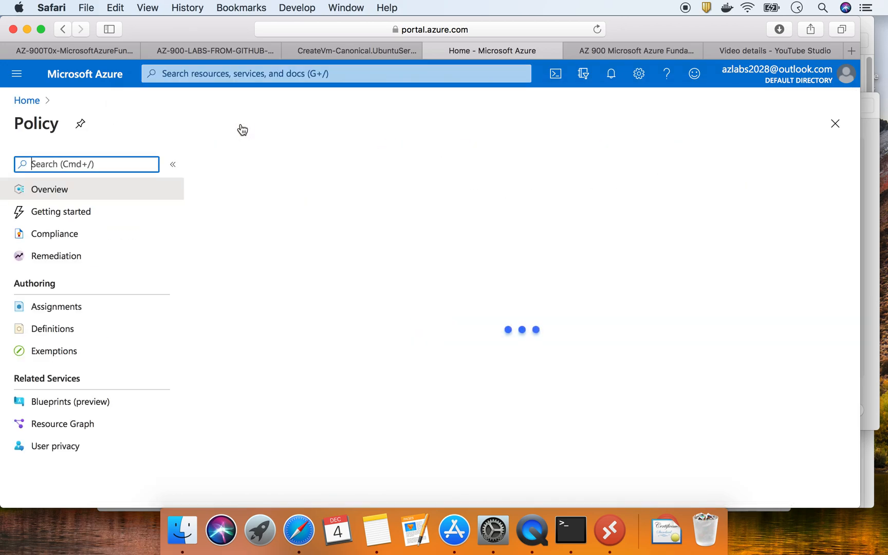
left_click(83, 307)
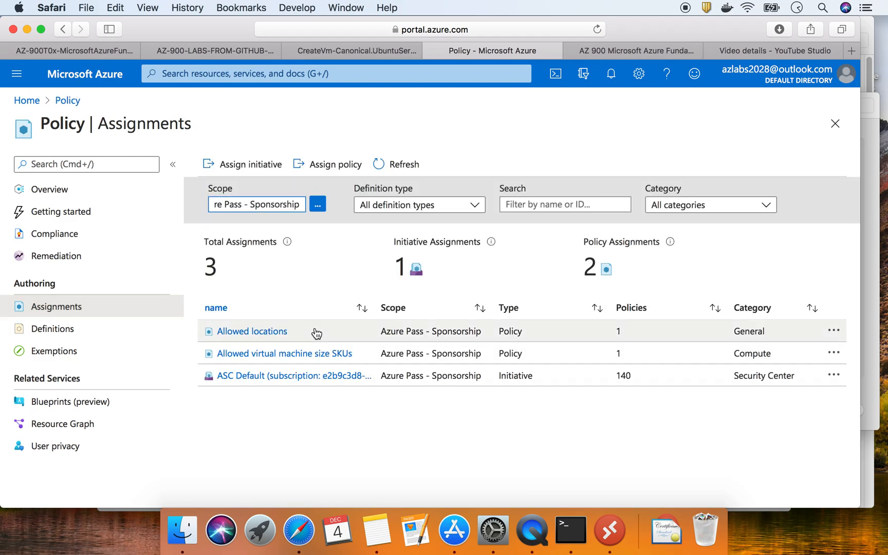
Inspect and discard the Allowed locations assignment, then open Allowed virtual machine size SKUs
left_click(266, 332)
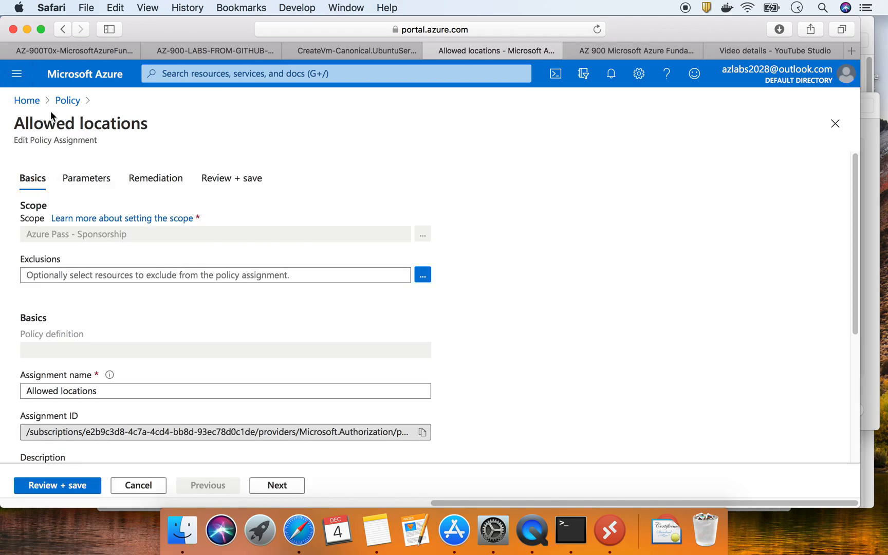
left_click(60, 103)
left_click(556, 284)
left_click(283, 354)
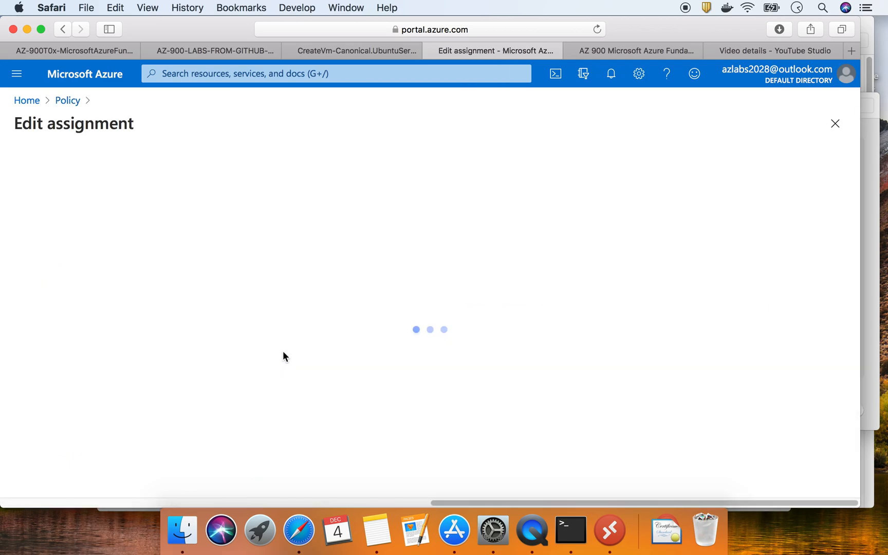
scroll(185, 367, "down", 5)
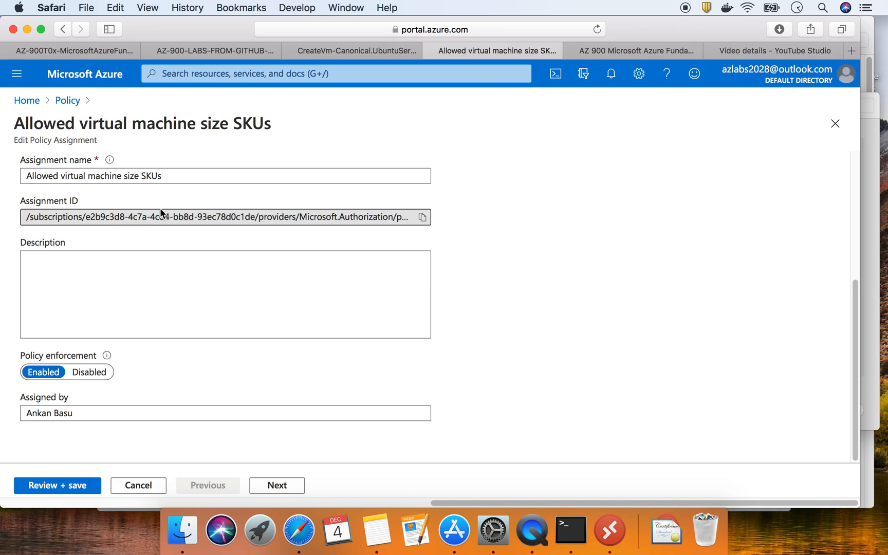
Glance at the AZ-900-LABS lab page, then return to the failed CreateVm deployment
left_click(232, 46)
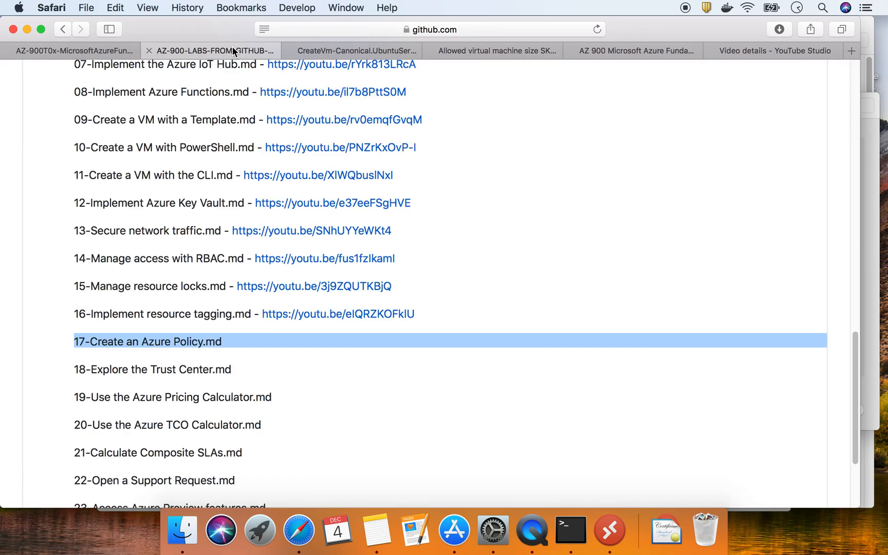
left_click(328, 48)
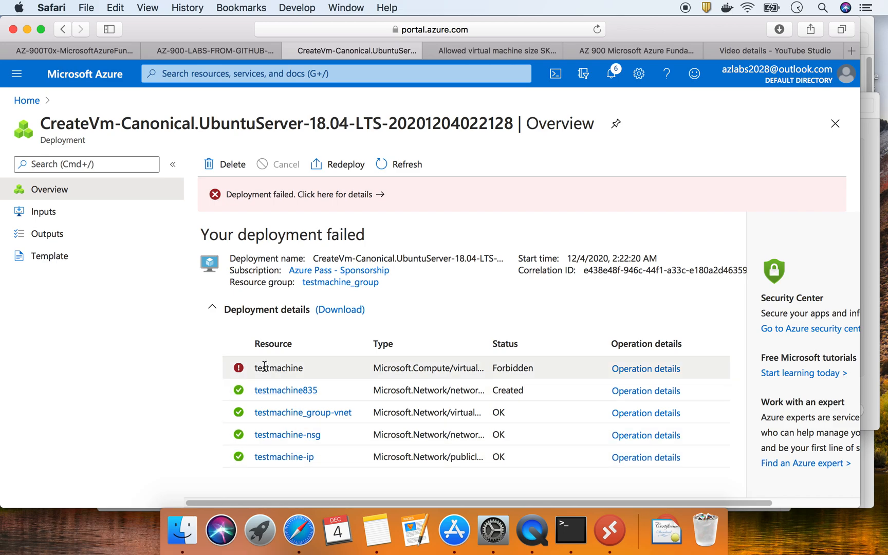
Highlight testmachine's Forbidden status, open the myRGTags resource group, then the lab instructions
mouse_move(254, 369)
left_mouse_down()
mouse_move(505, 364)
mouse_move(249, 368)
left_mouse_up()
left_click(250, 369)
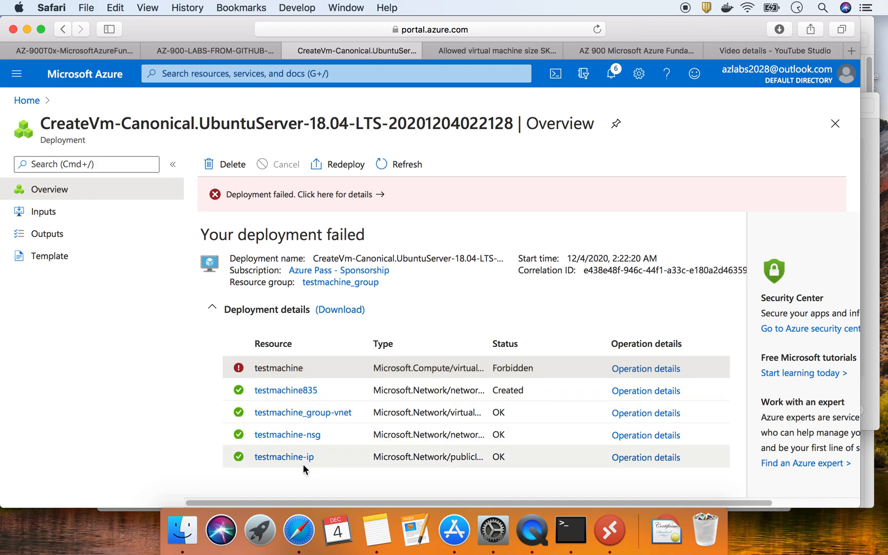
left_click(28, 101)
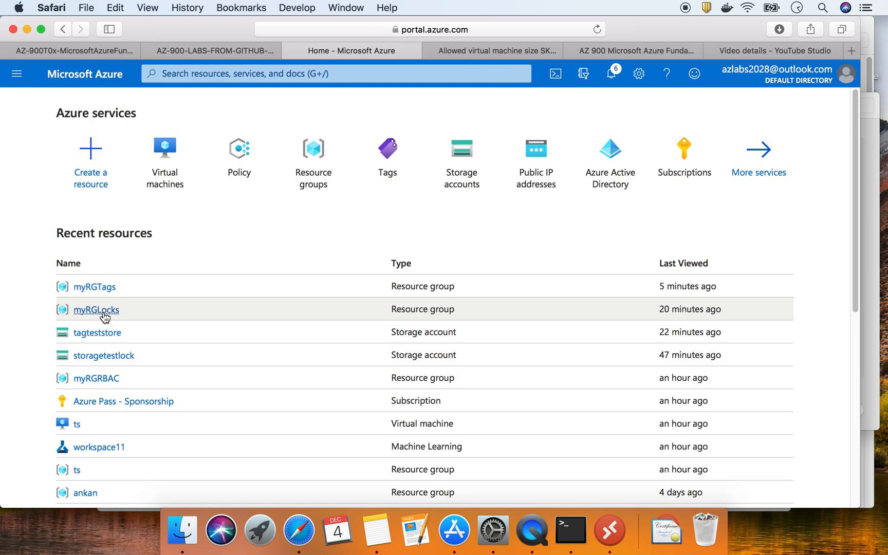
left_click(103, 291)
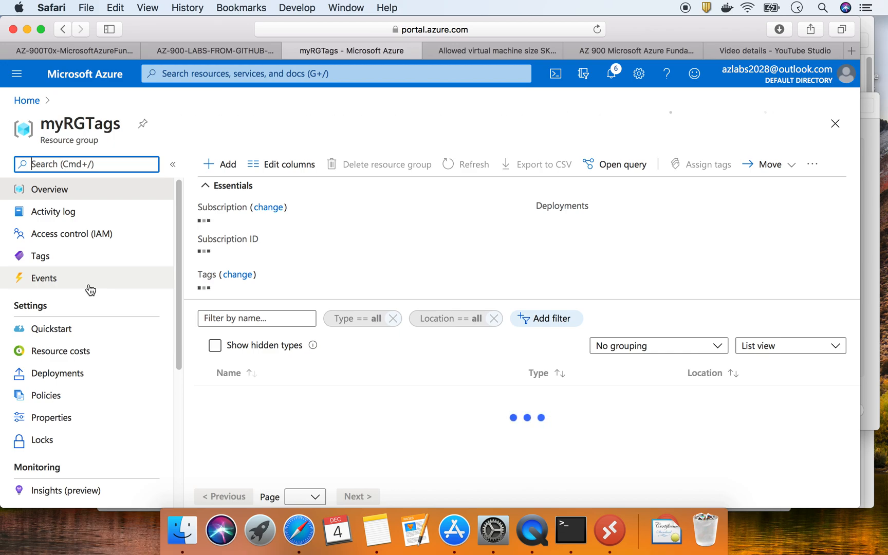
left_click(94, 51)
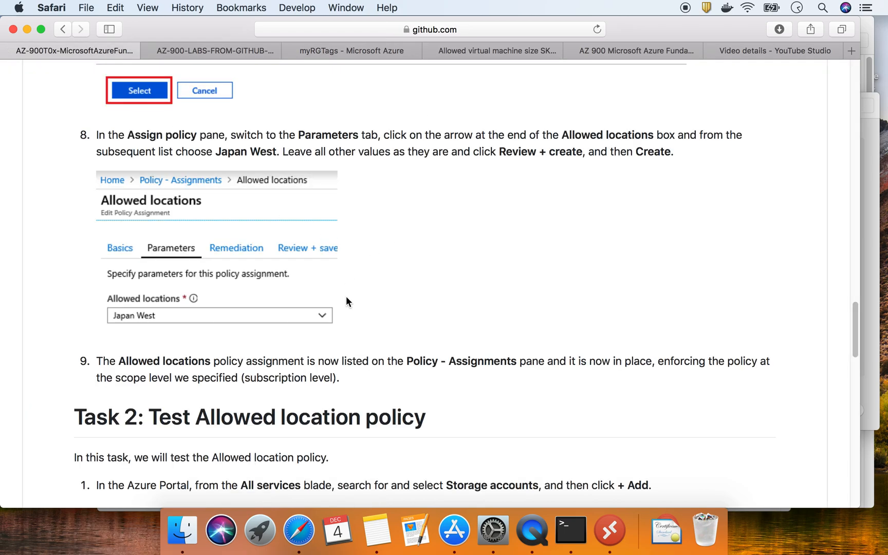
Scroll to Task 3, highlight step 3 on confirming deletion, then return to myRGTags
scroll(346, 298, "down", 5)
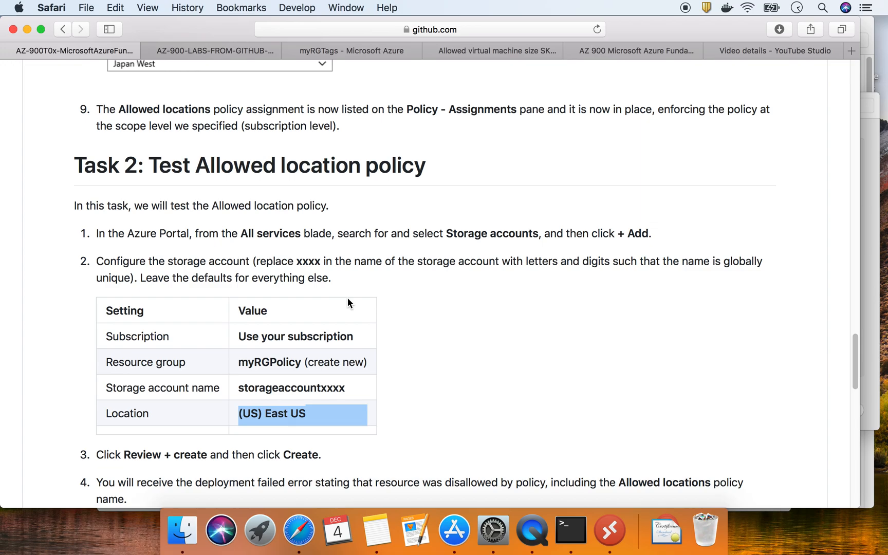
scroll(347, 303, "down", 5)
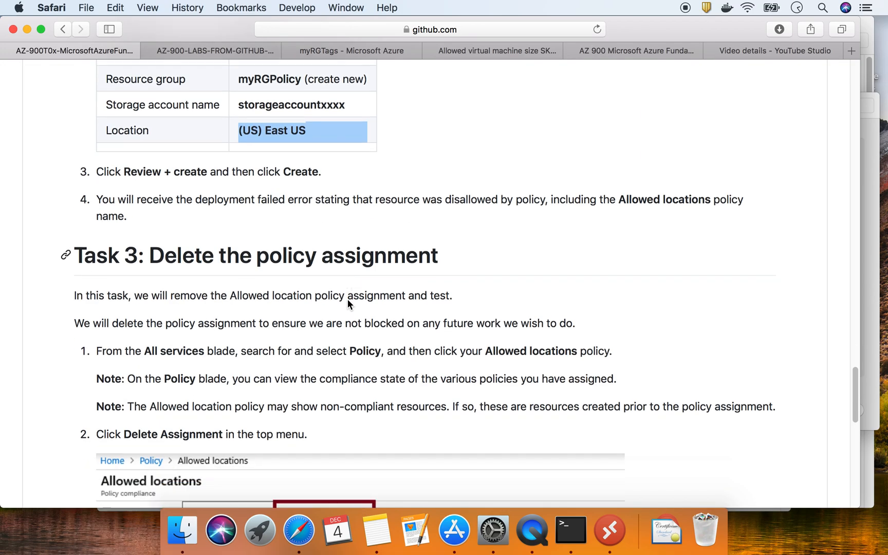
scroll(347, 303, "up", 5)
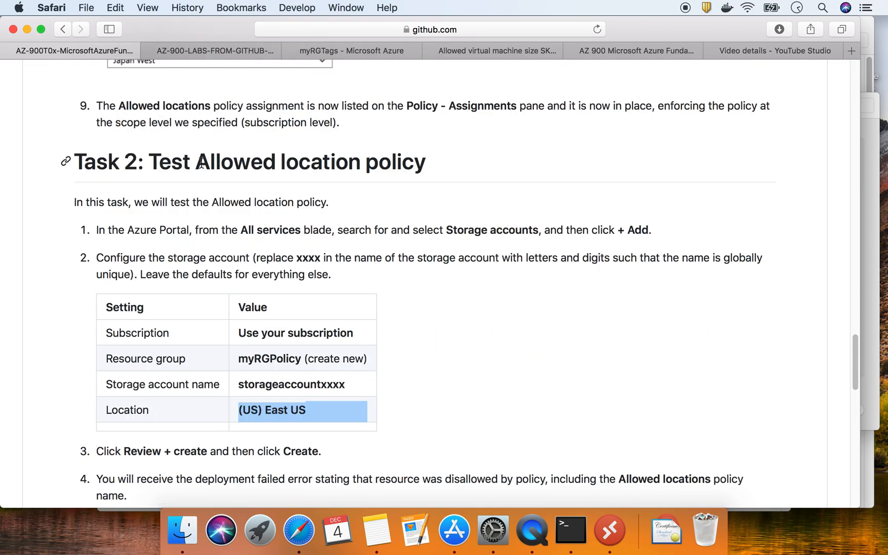
scroll(356, 298, "down", 3)
scroll(356, 295, "down", 6)
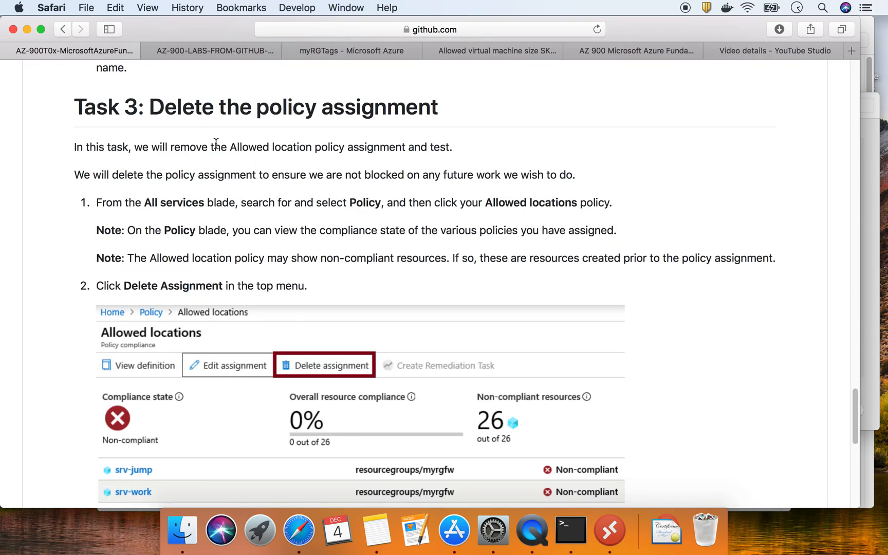
scroll(352, 292, "down", 10)
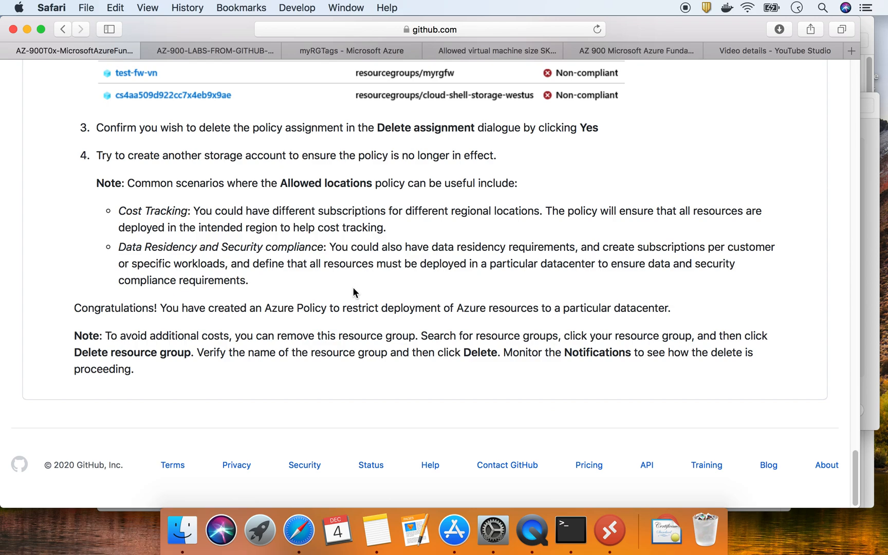
triple_click(436, 133)
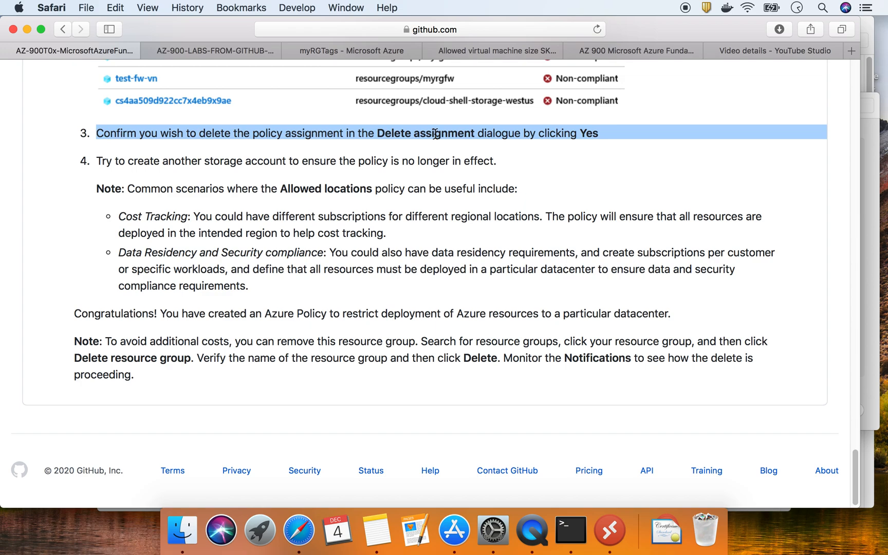
left_click(353, 51)
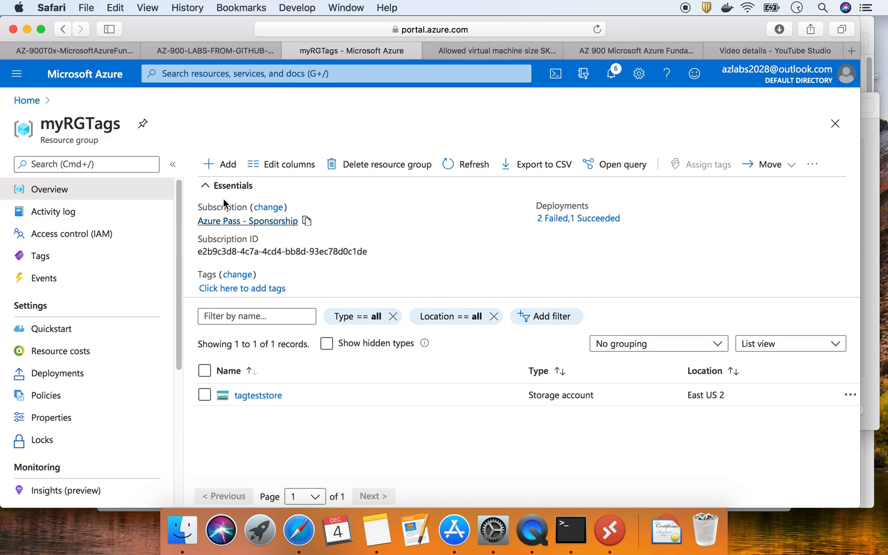
Search 'policy' from the portal home page and open the Policy service
left_click(27, 101)
left_click(233, 71)
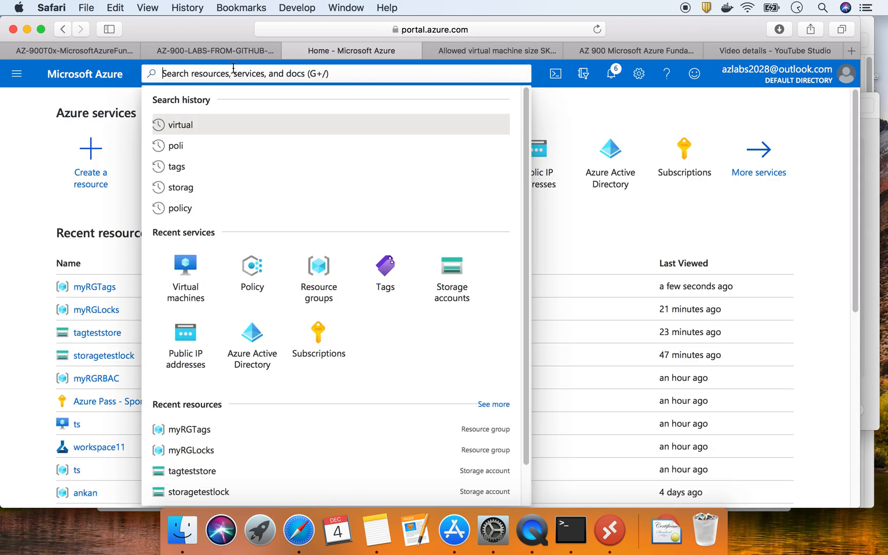
type("poc")
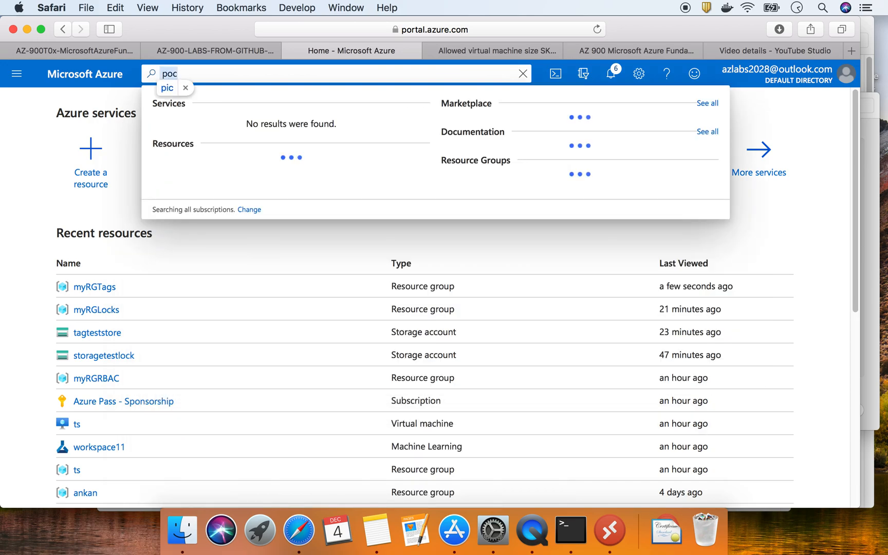
key("BackSpace")
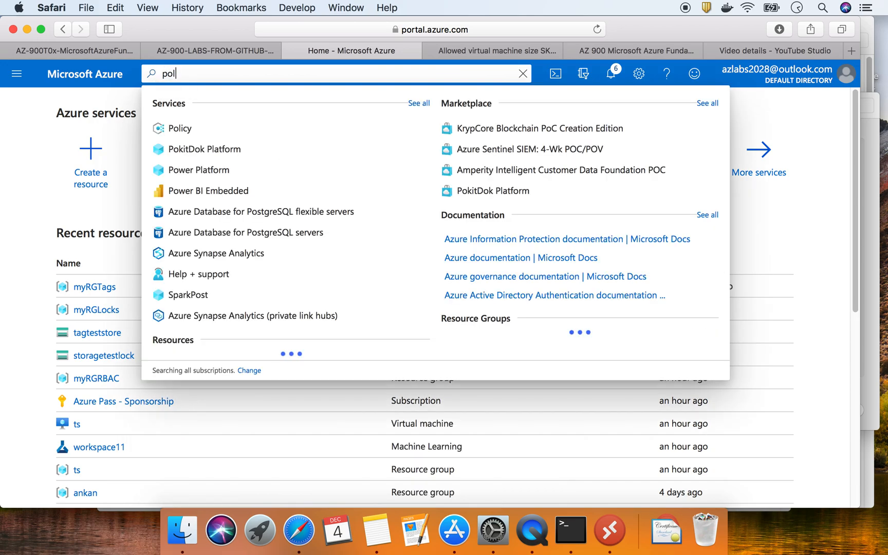
type("li")
left_click(193, 130)
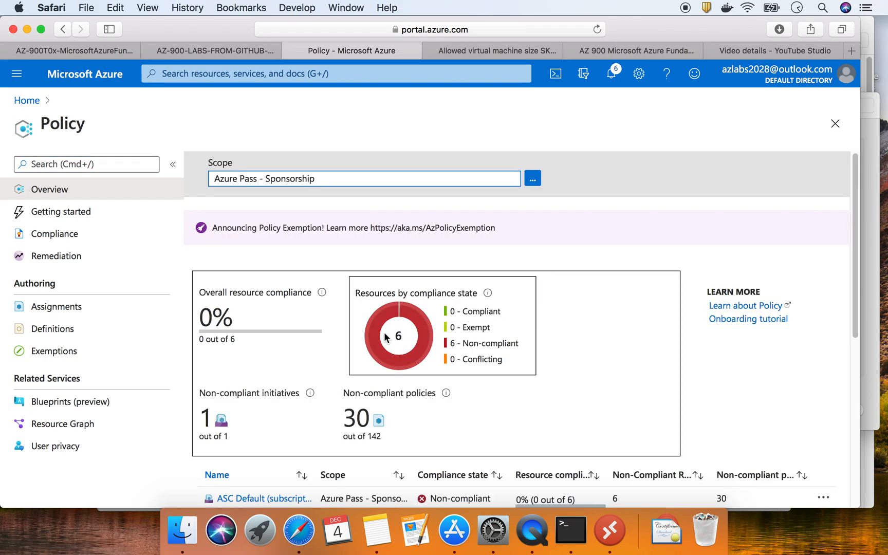
scroll(290, 368, "down", 5)
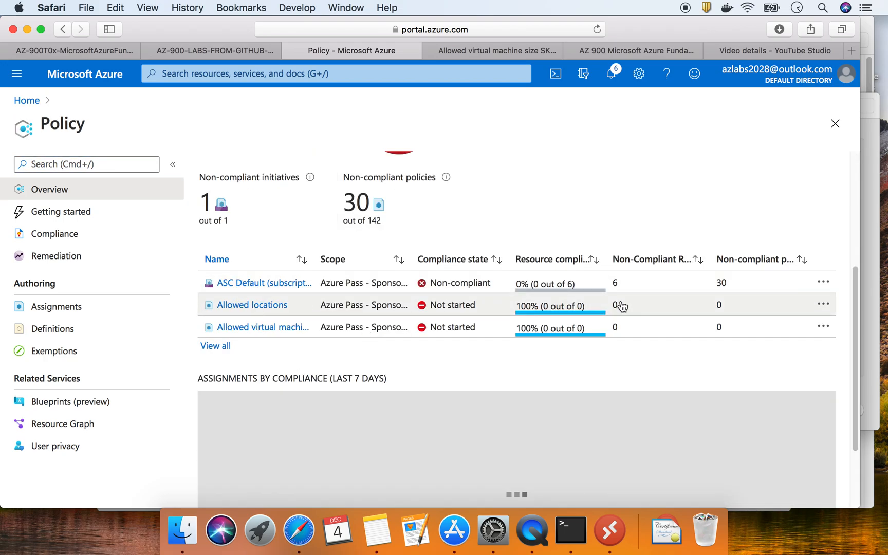
Delete the Allowed locations and Allowed virtual machine size SKUs assignments, confirming each
left_click(829, 308)
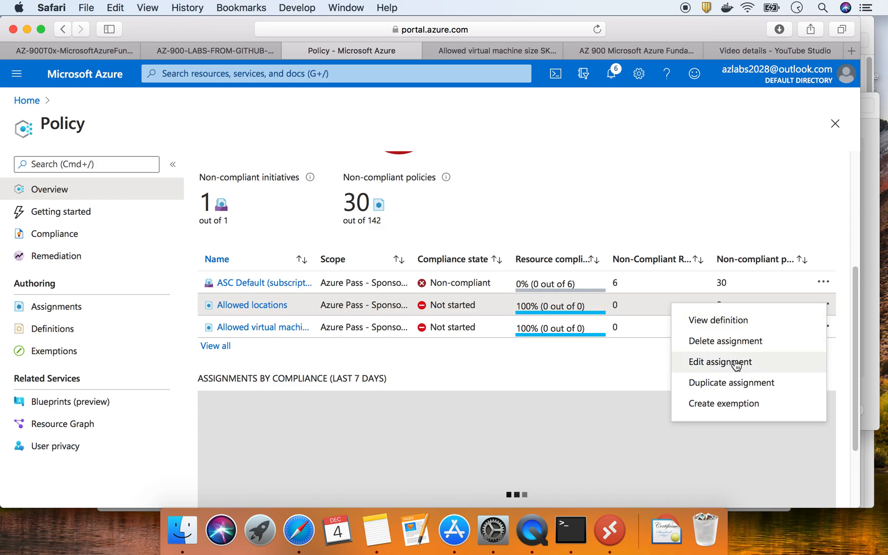
left_click(730, 341)
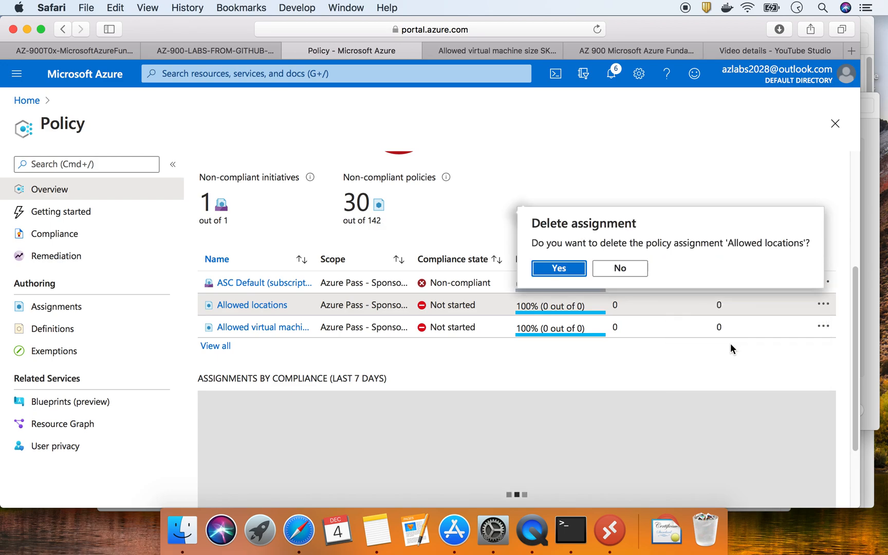
left_click(564, 273)
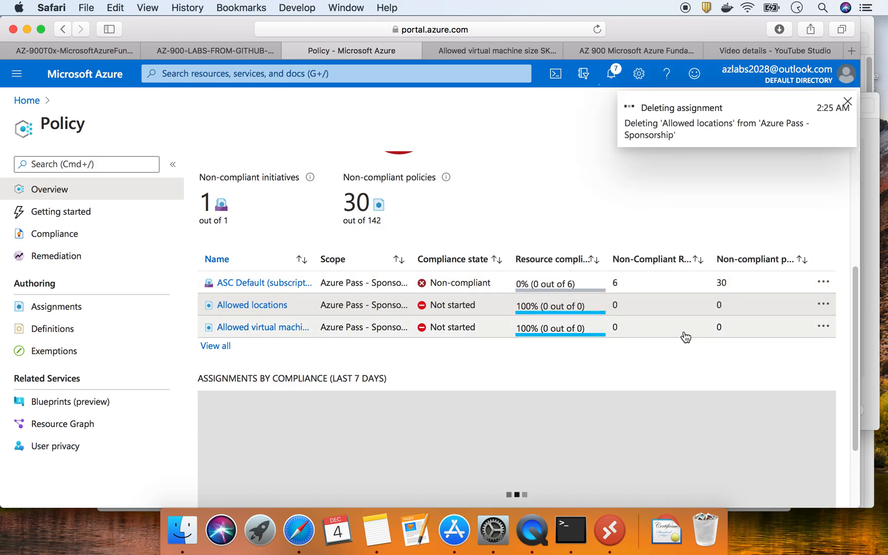
left_click(822, 329)
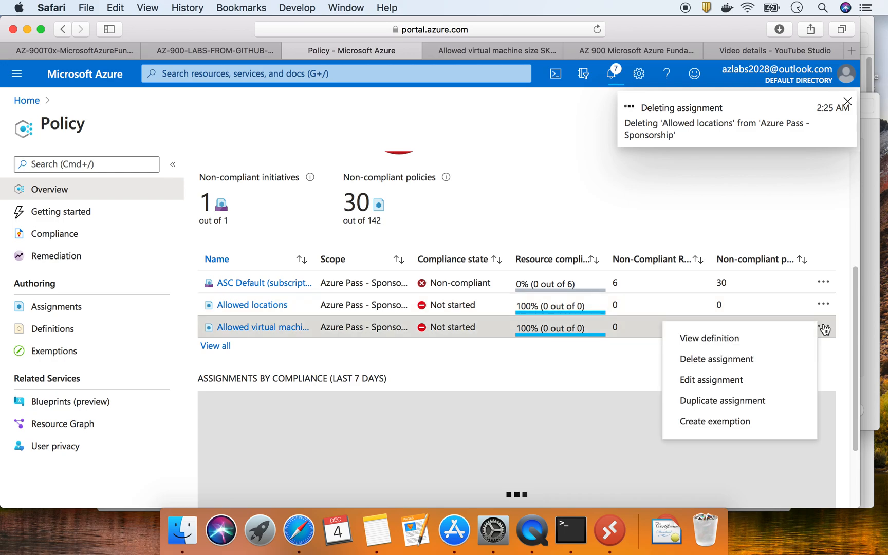
left_click(730, 360)
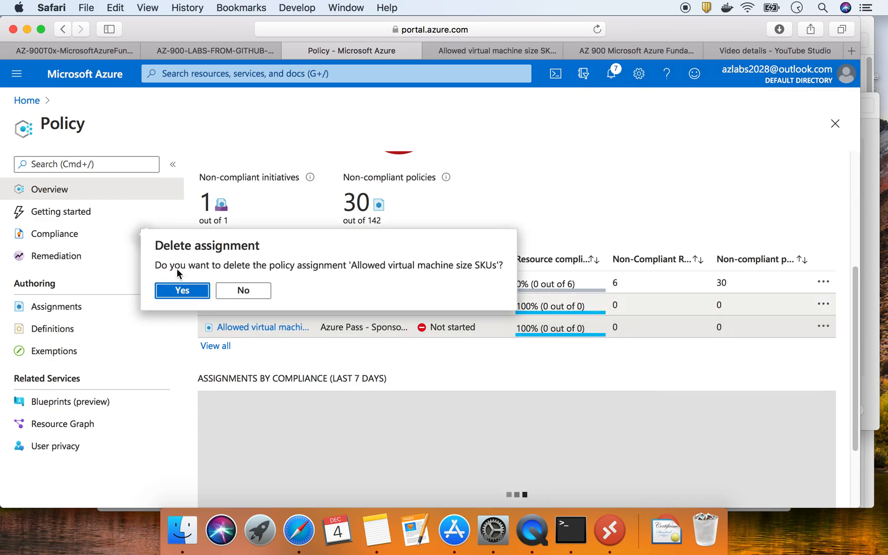
left_click(179, 291)
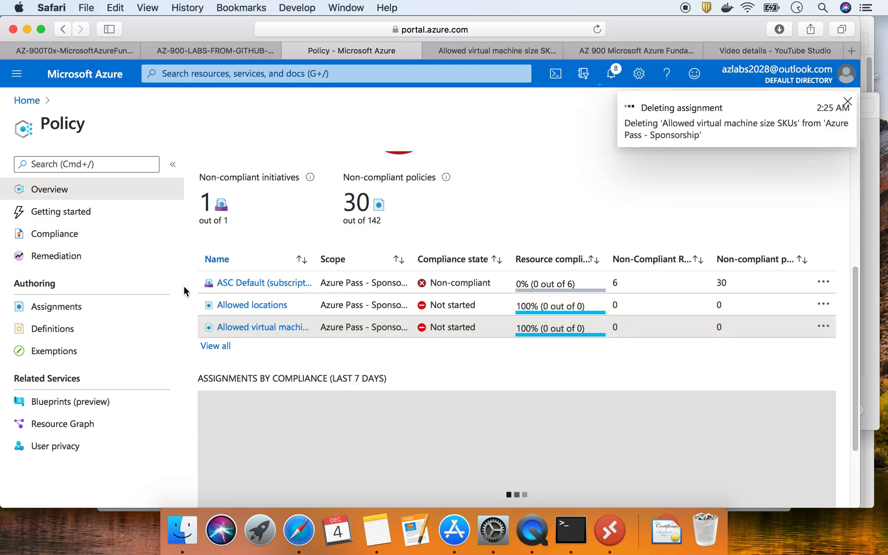